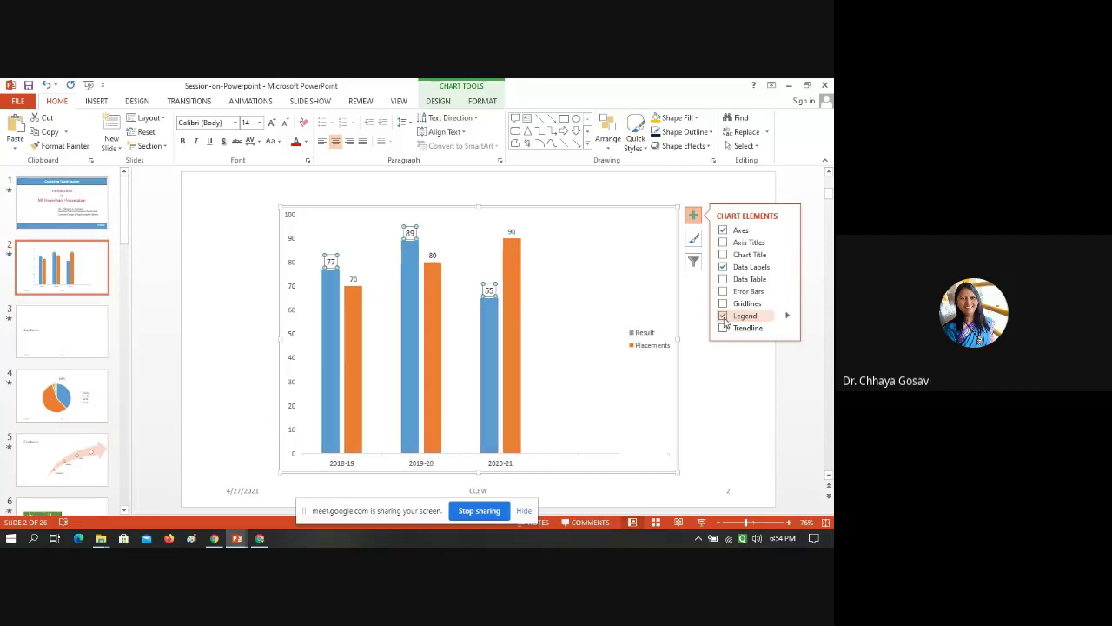
# - Set the column chart's legend position to Right
pyautogui.click(788, 318)
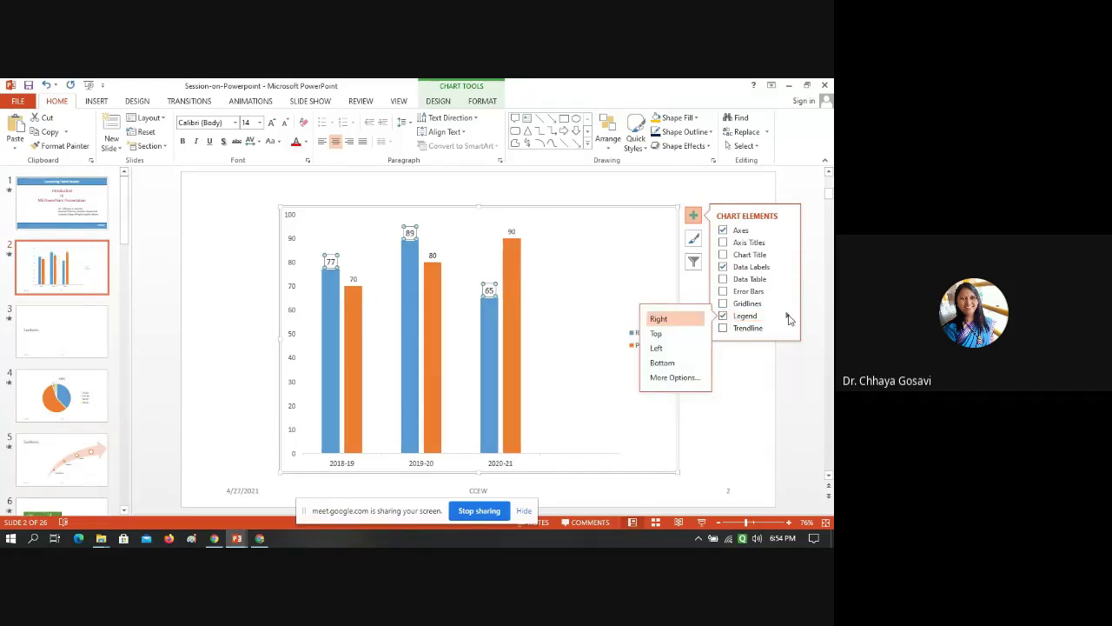
pyautogui.click(667, 341)
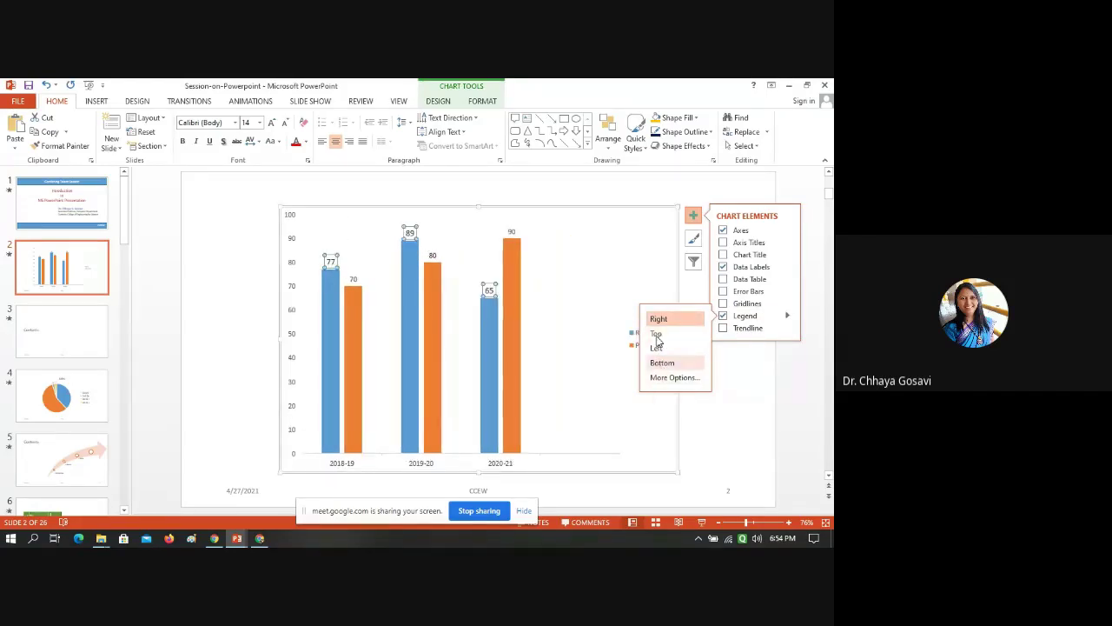
pyautogui.click(660, 319)
# - Make the legend box taller, shift it slightly up toward the columns and enlarge its text to size 16
pyautogui.click(647, 339)
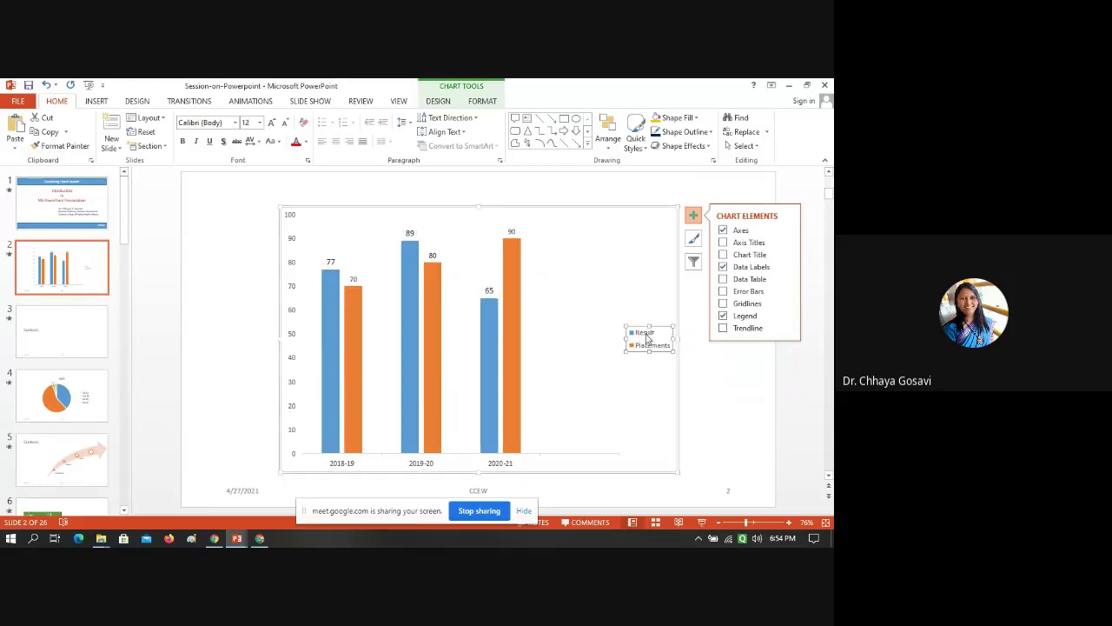
pyautogui.moveTo(650, 352); pyautogui.dragTo(651, 381)
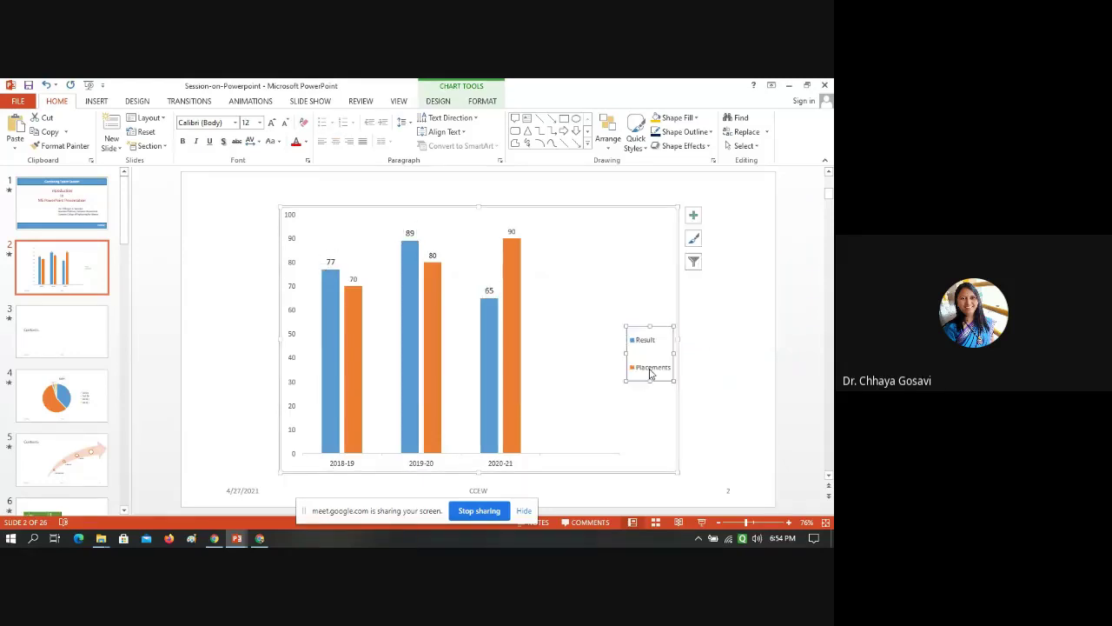
pyautogui.moveTo(652, 334); pyautogui.dragTo(640, 316)
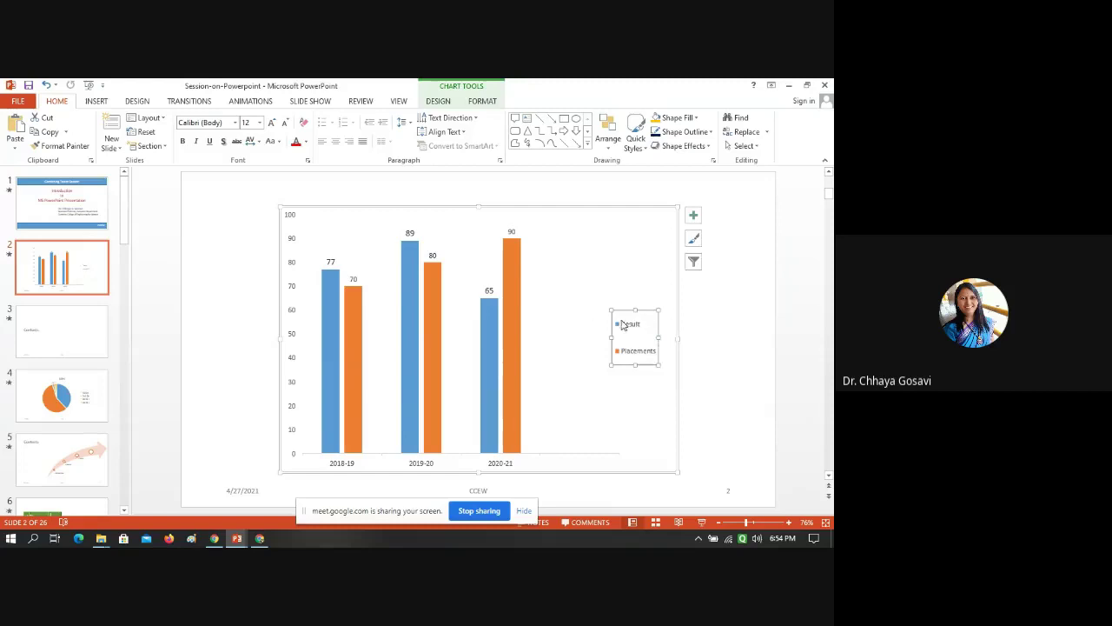
pyautogui.click(271, 124)
pyautogui.click(271, 124)
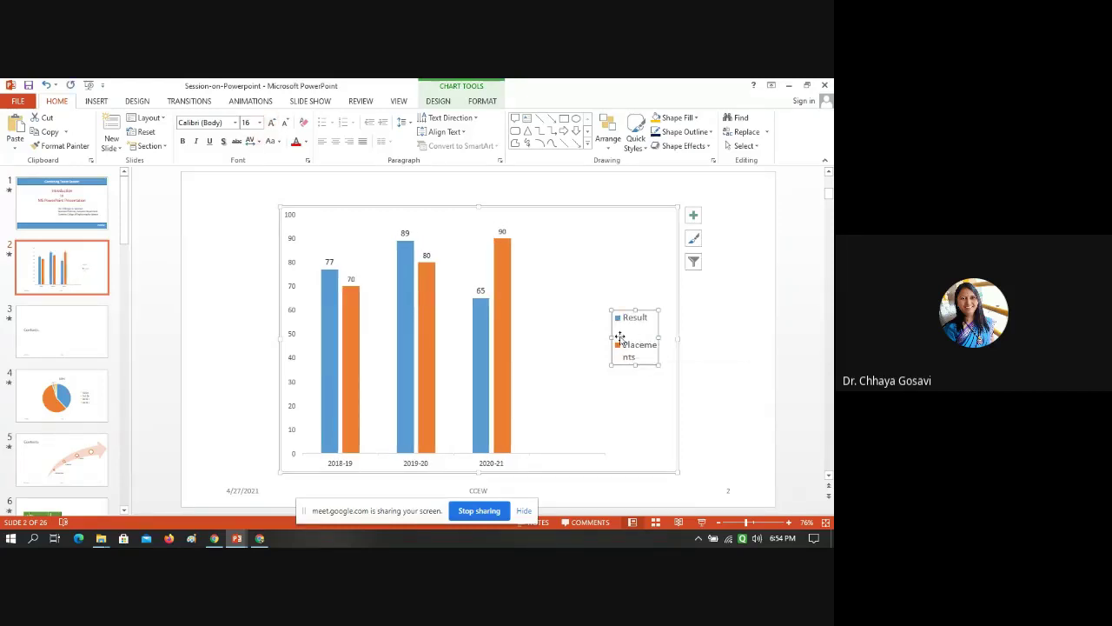
# - Undo the legend's text enlargement, move and resize, then select the whole chart
pyautogui.press('ctrl+shift+less')
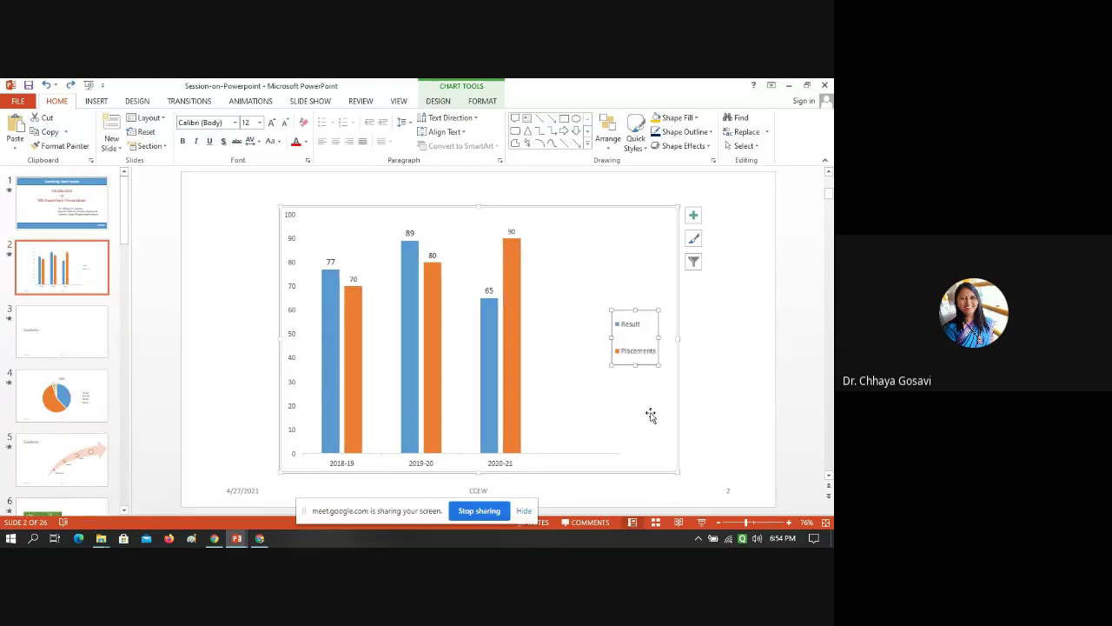
pyautogui.press('ctrl+shift+less')
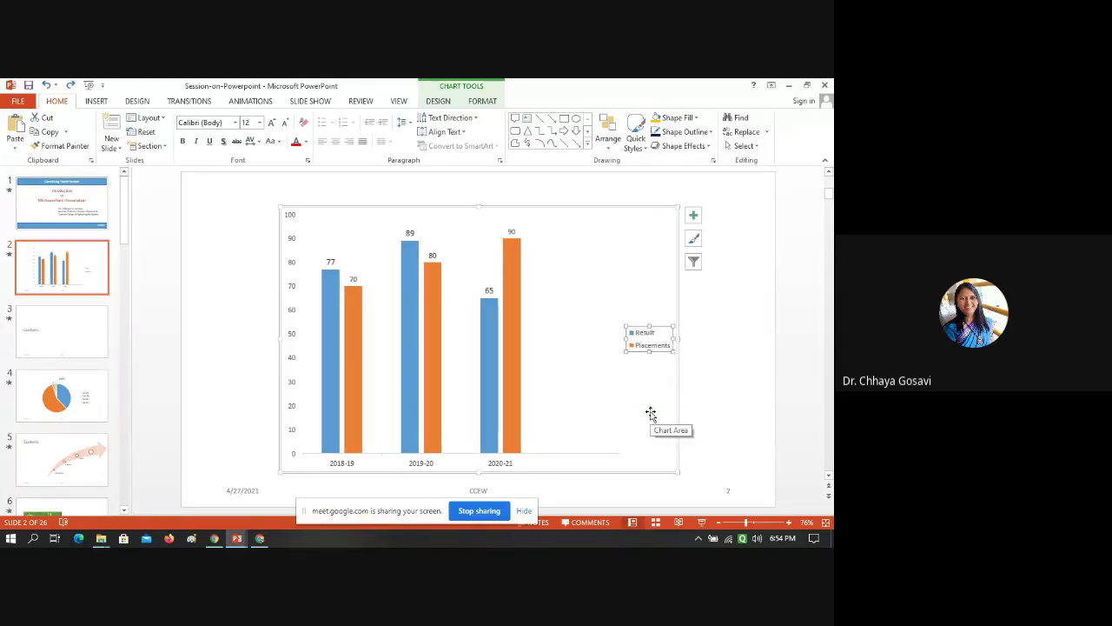
pyautogui.click(646, 405)
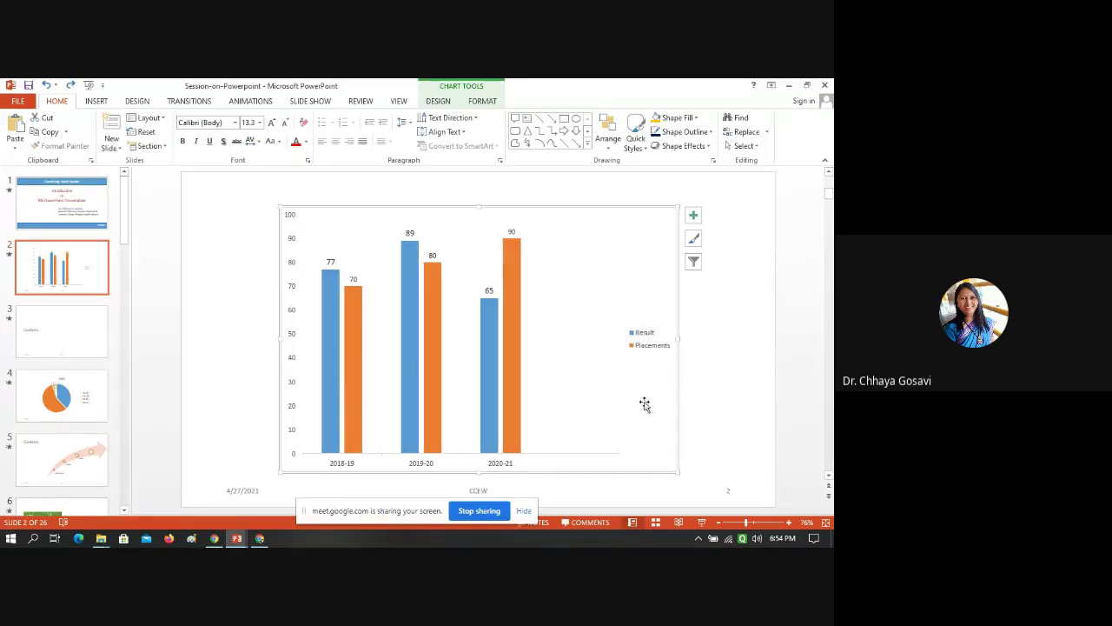
# - Examine the color schemes and chart styles available for the column chart
pyautogui.click(693, 240)
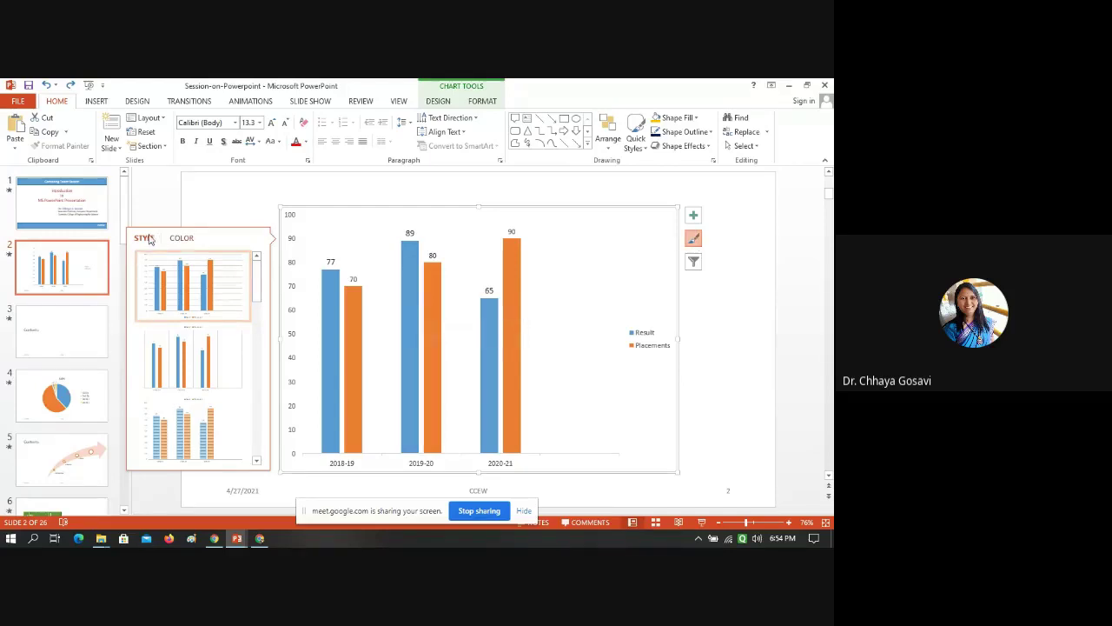
pyautogui.click(183, 239)
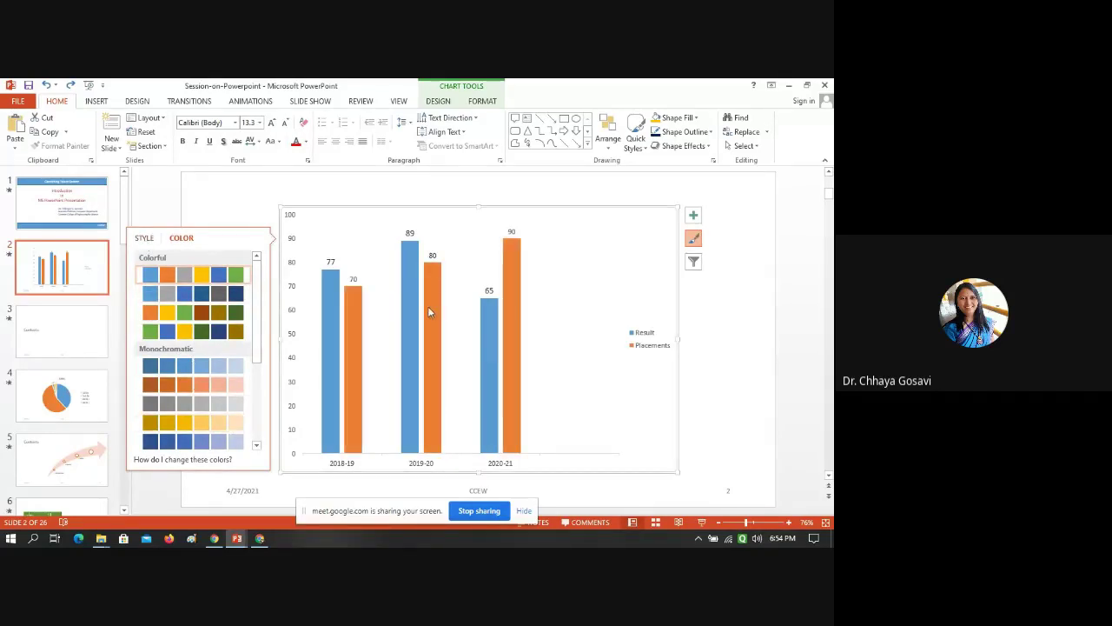
pyautogui.click(144, 237)
pyautogui.scroll(-3, 196, 347)
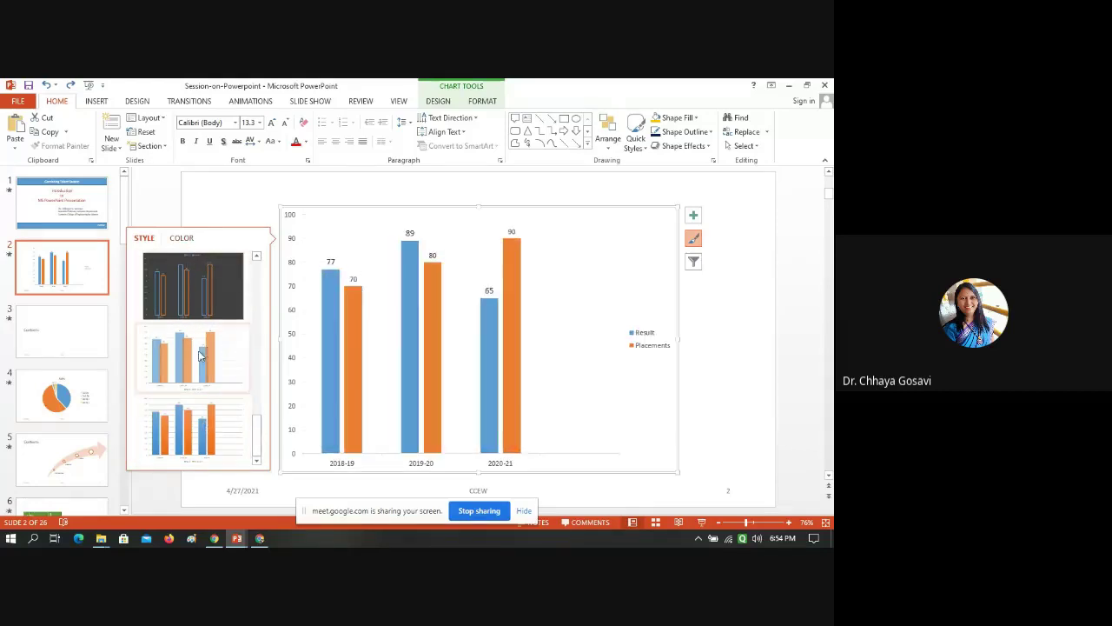
pyautogui.click(405, 302)
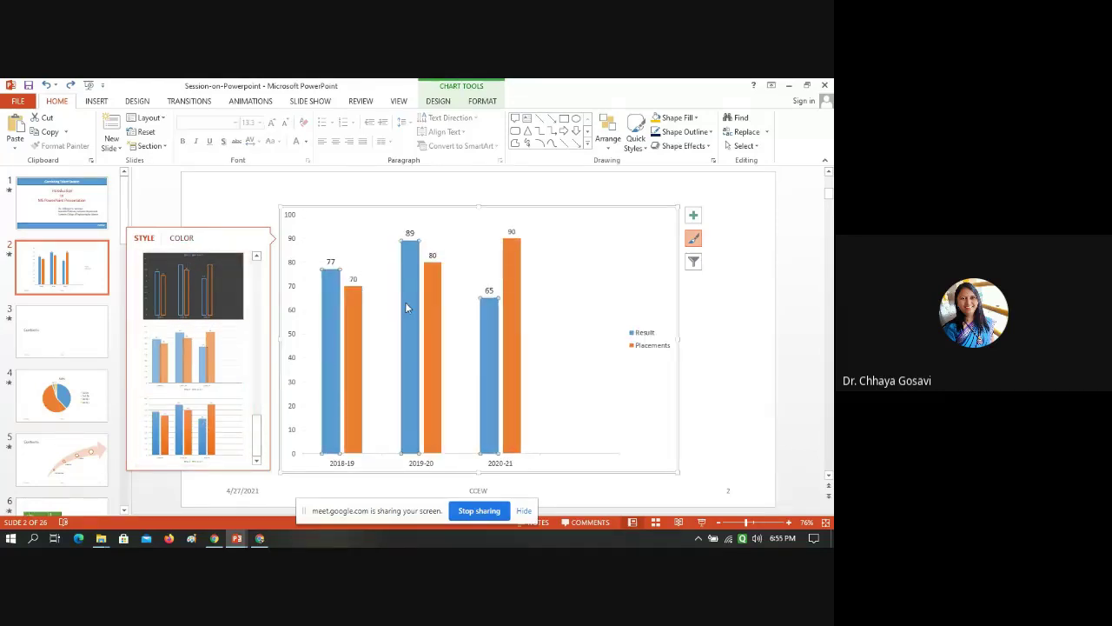
pyautogui.click(743, 325)
# - Try to apply the first Parallel 3-D rotation effect to the chart's plot area
pyautogui.click(352, 226)
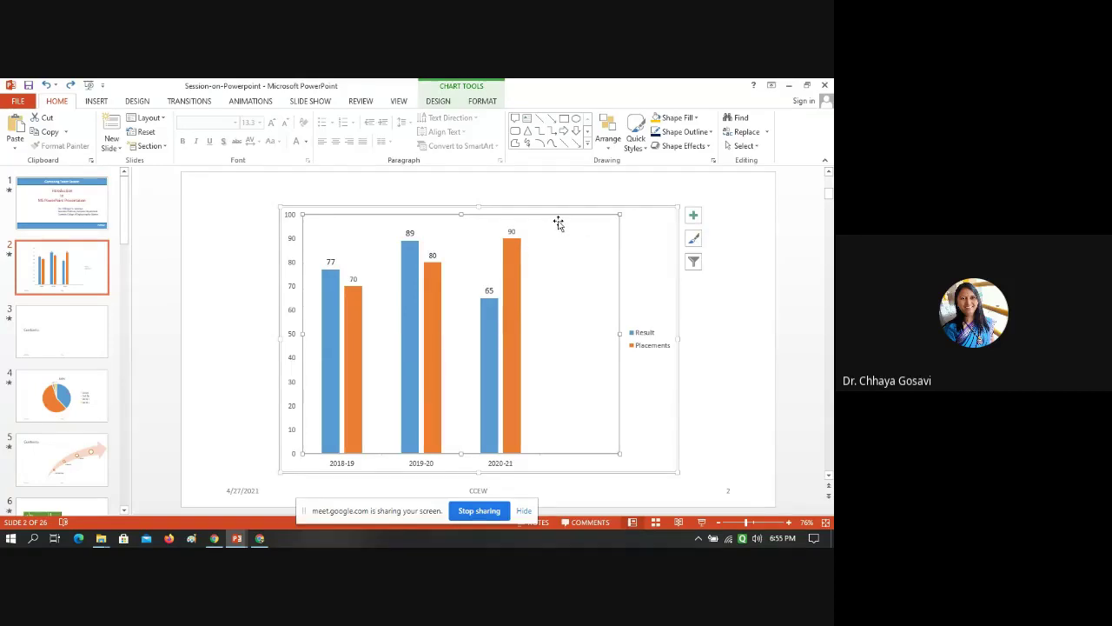
pyautogui.click(693, 148)
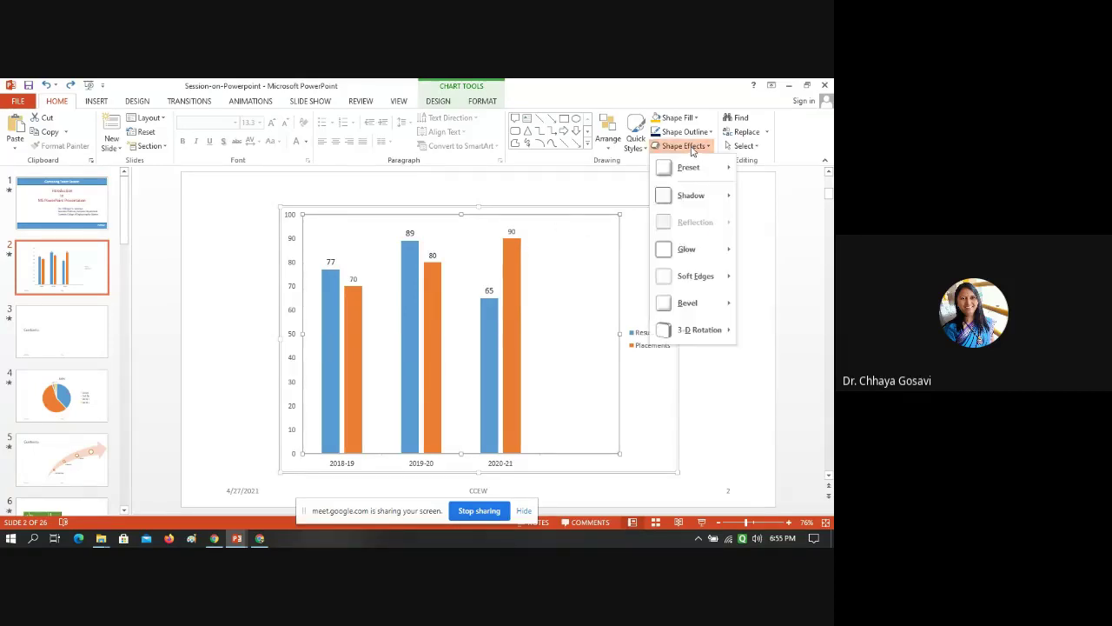
pyautogui.moveTo(696, 331)
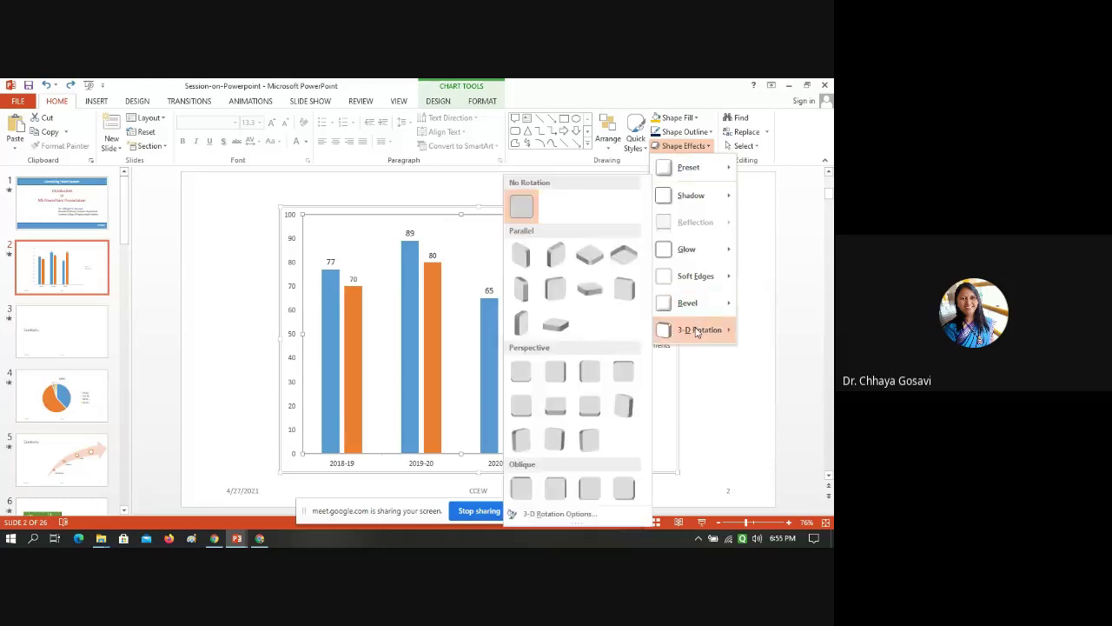
pyautogui.click(521, 256)
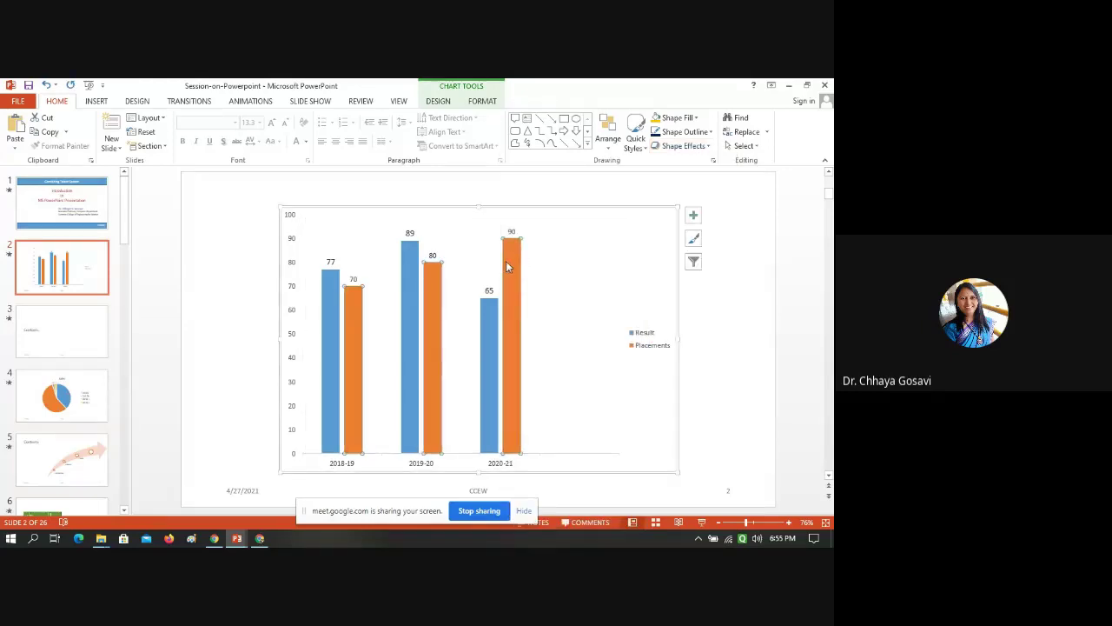
pyautogui.click(624, 217)
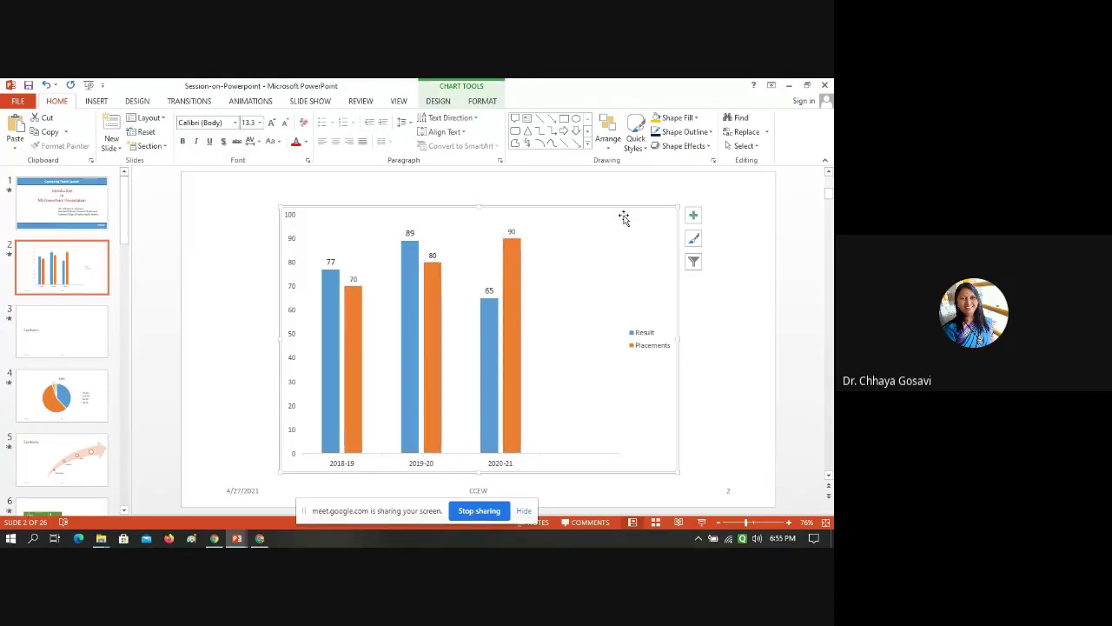
pyautogui.click(683, 145)
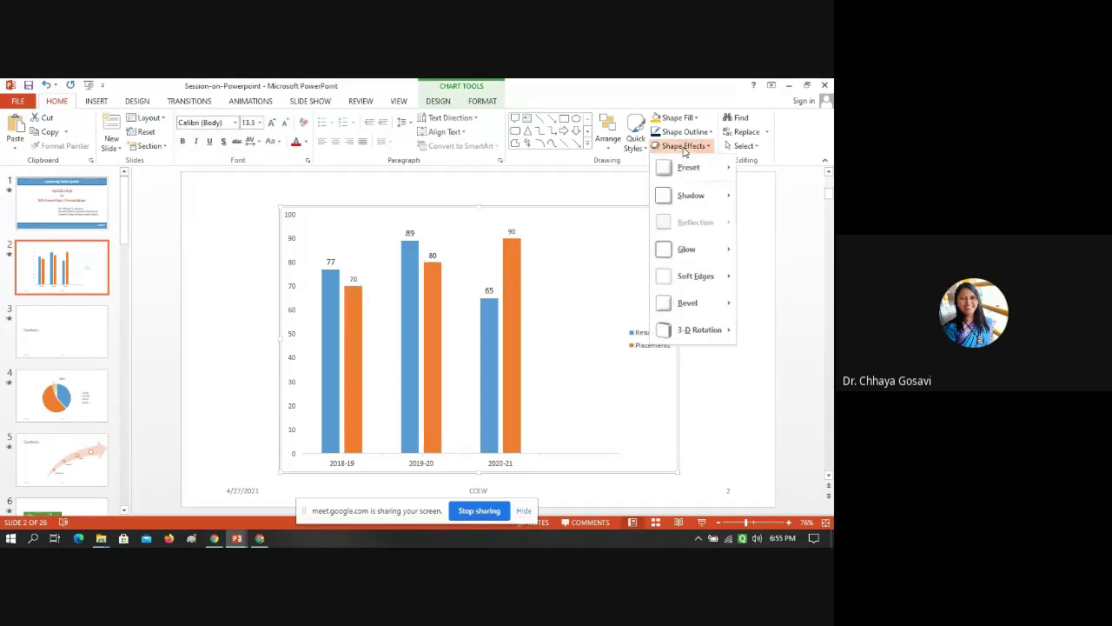
pyautogui.moveTo(682, 174)
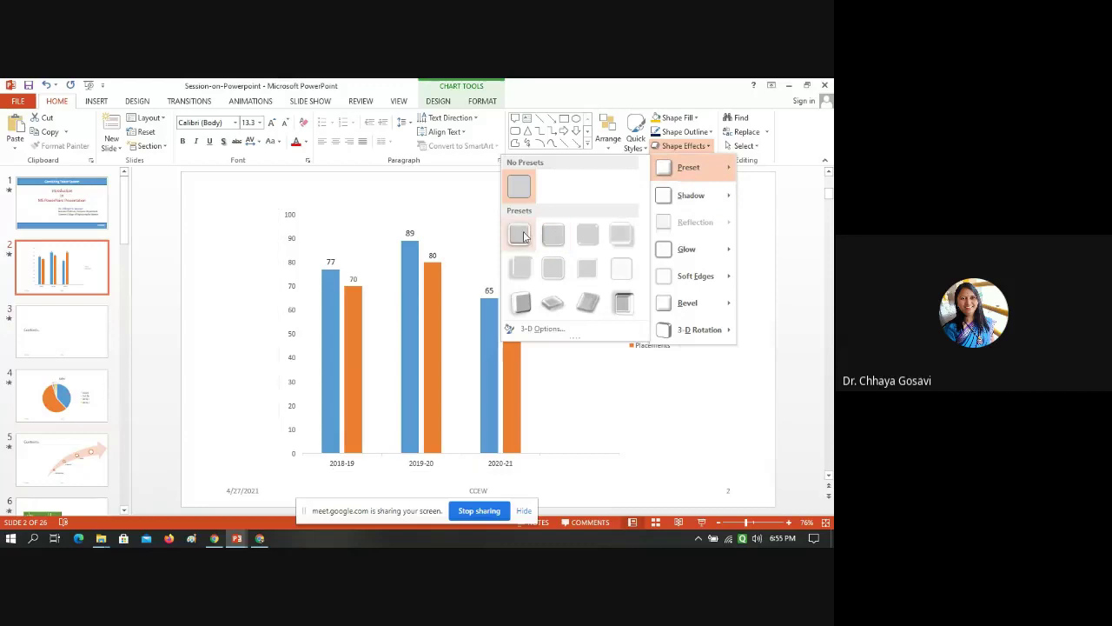
pyautogui.click(403, 206)
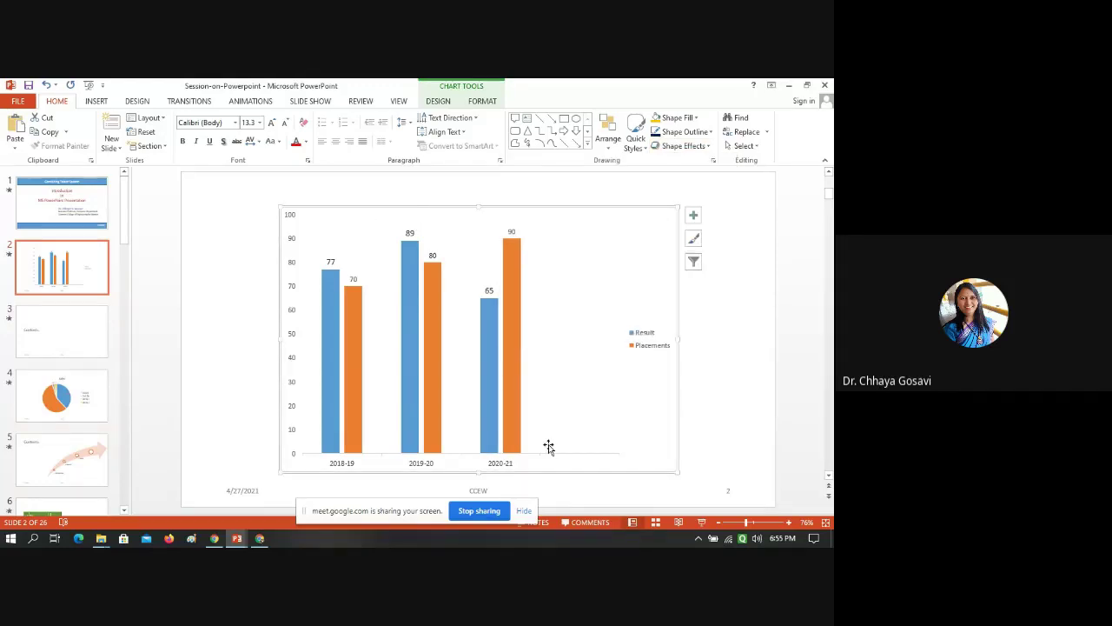
# - Apply the second-to-last chart style, with overlapping semi-transparent columns, to the chart
pyautogui.click(694, 239)
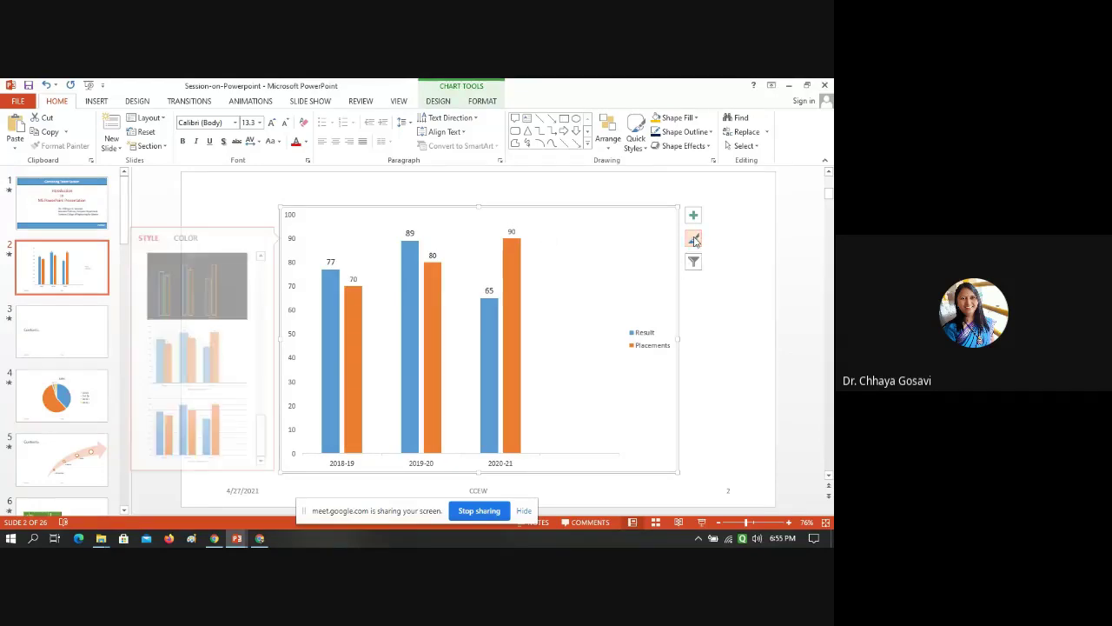
pyautogui.click(211, 354)
pyautogui.click(737, 389)
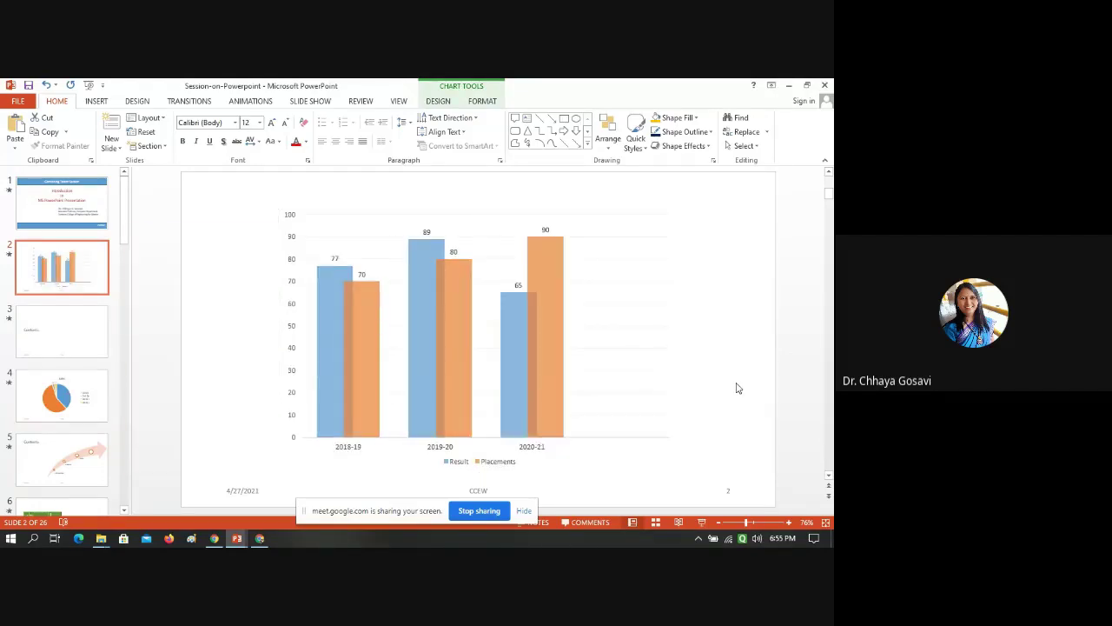
# - Open the chart's data for editing and insert a blank row above the 2018-19 row
pyautogui.click(406, 358)
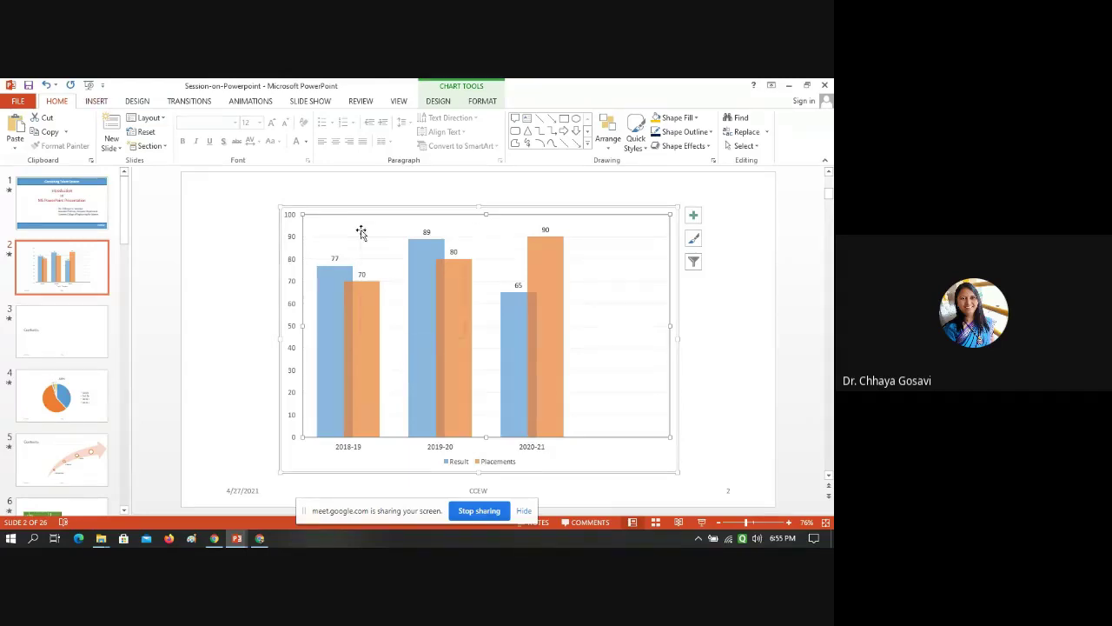
pyautogui.rightClick(675, 301)
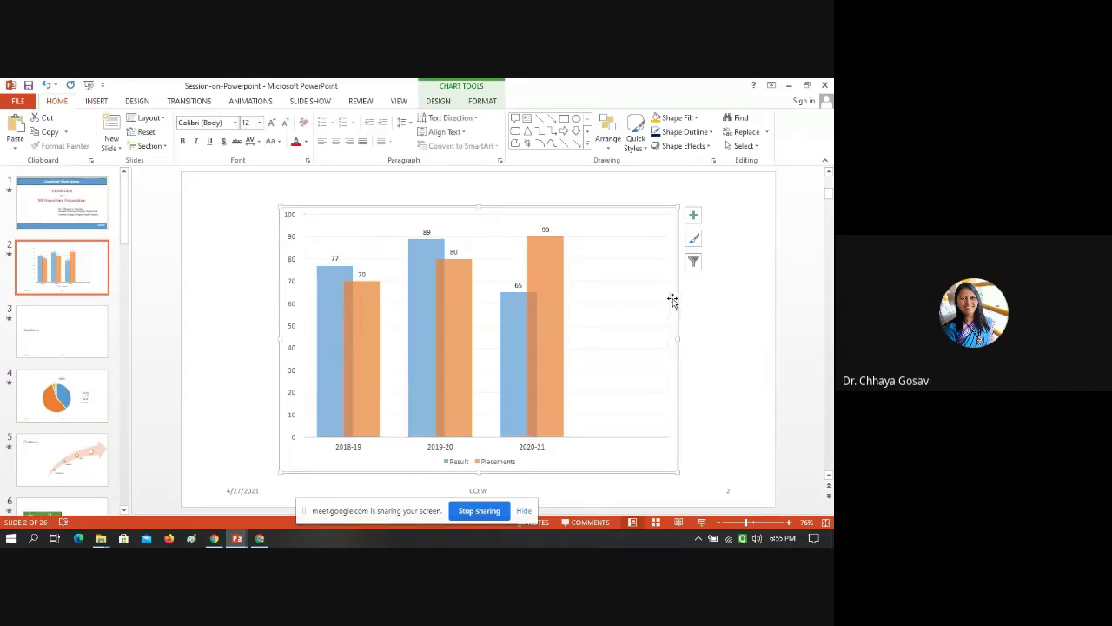
pyautogui.moveTo(711, 430)
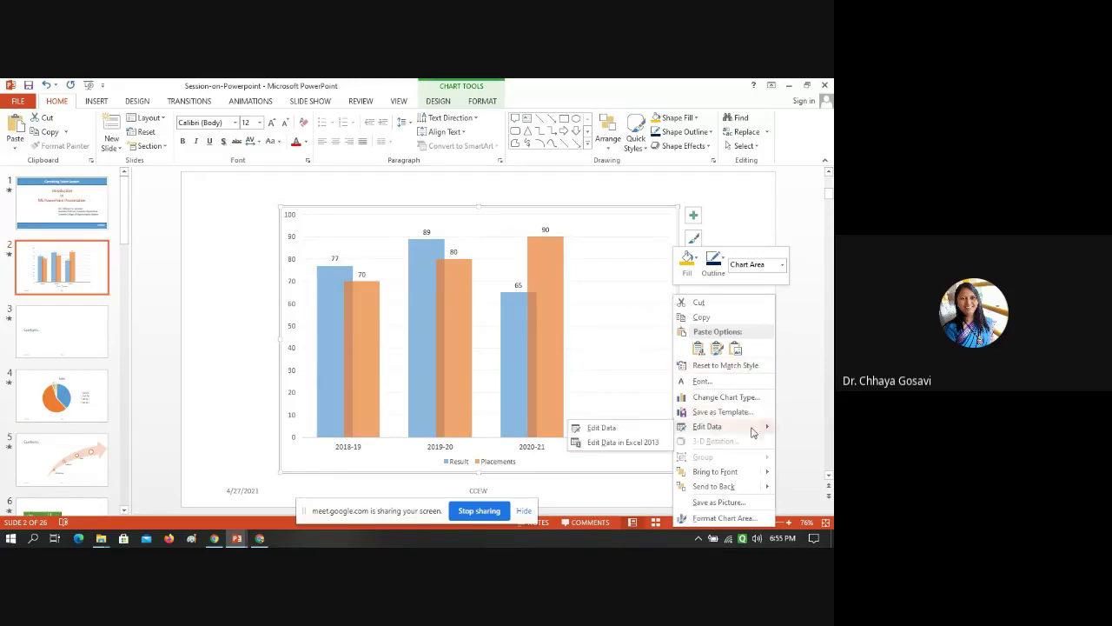
pyautogui.click(605, 429)
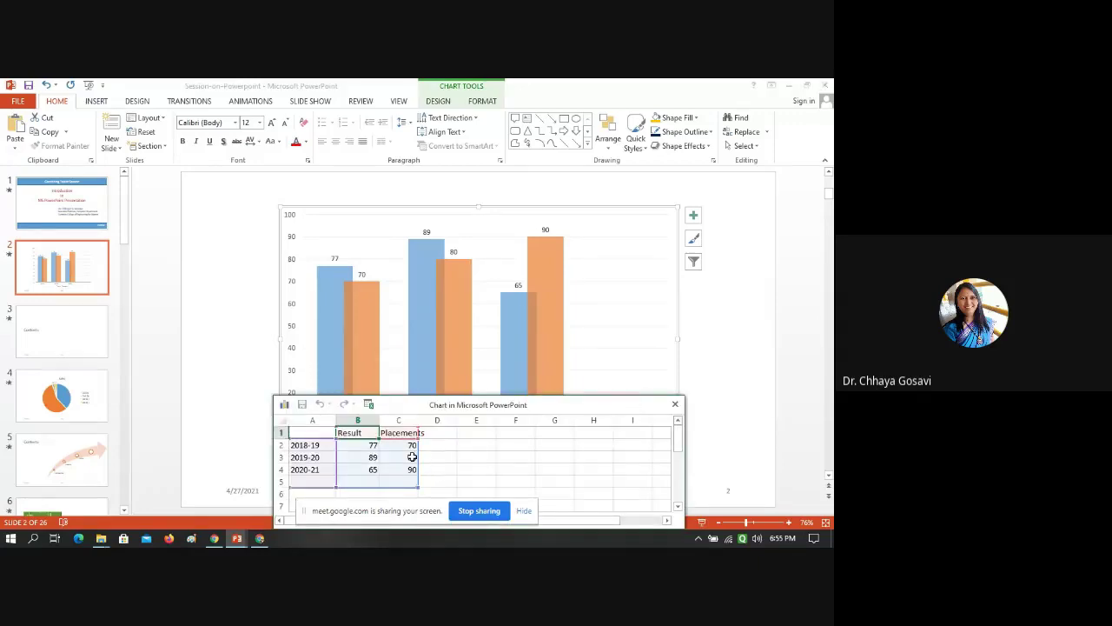
pyautogui.click(305, 480)
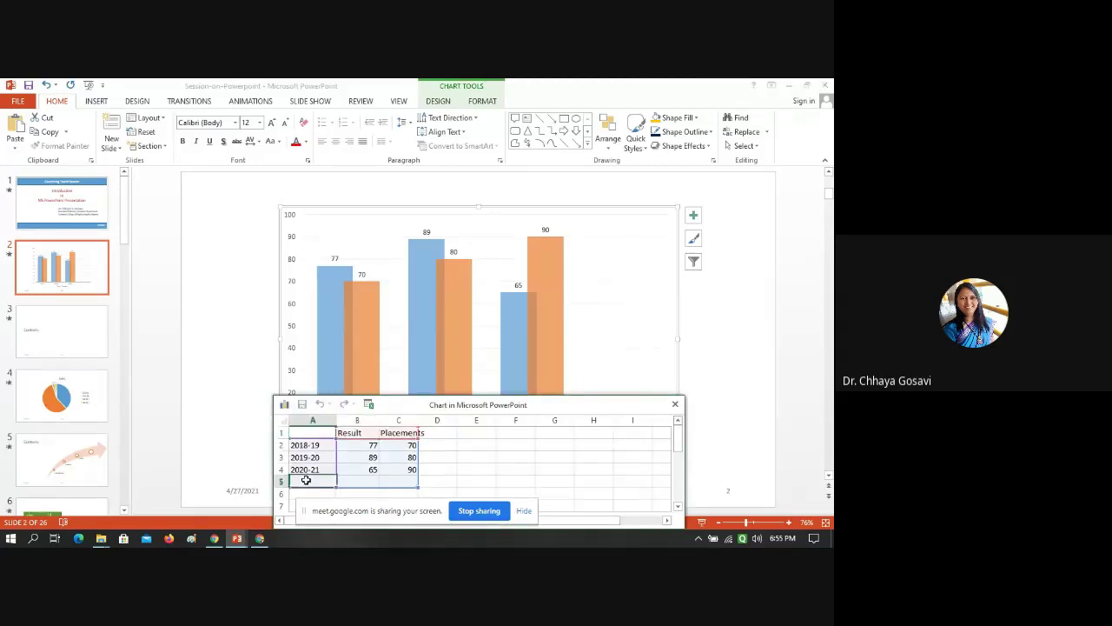
pyautogui.click(279, 445)
pyautogui.rightClick(278, 445)
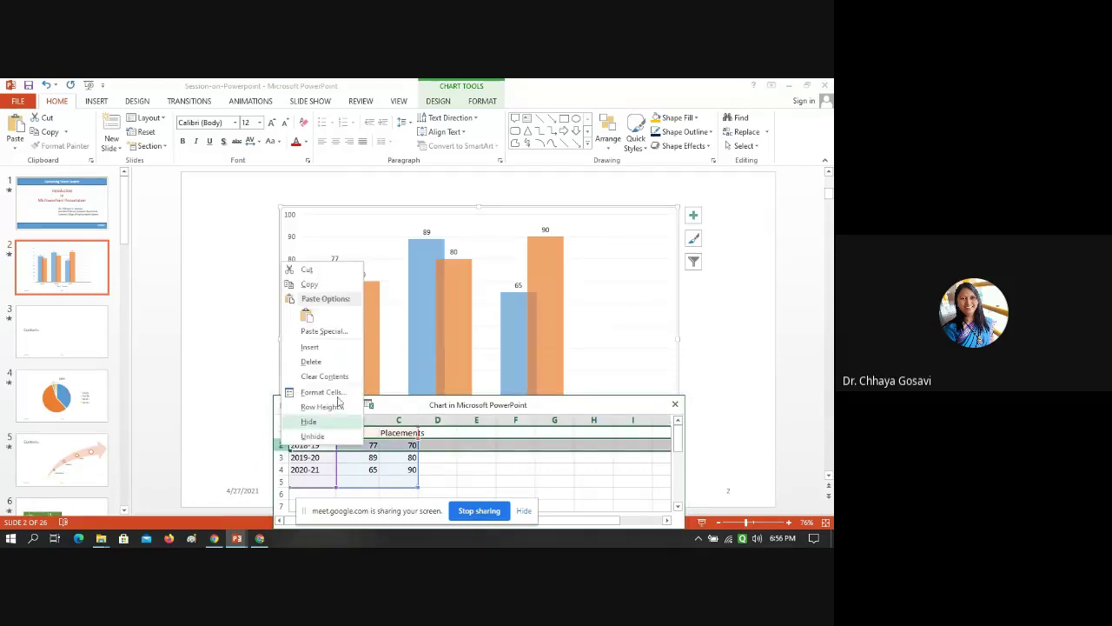
pyautogui.click(334, 349)
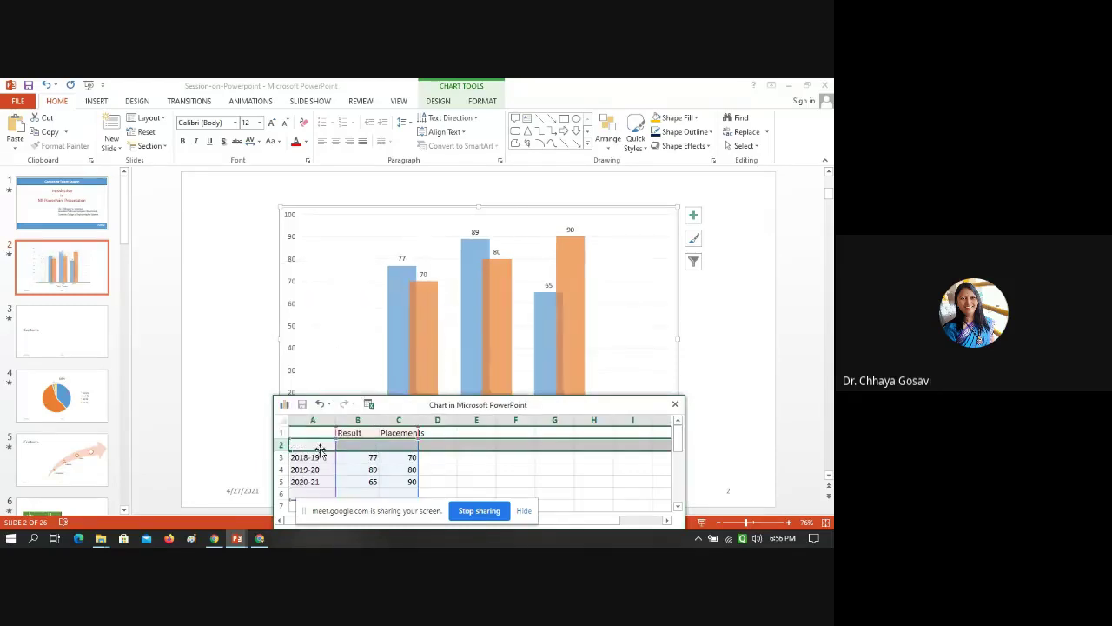
# - Fill the blank data row with the category 2017-18, Result 80 and Placements 99
pyautogui.write('2017-28')
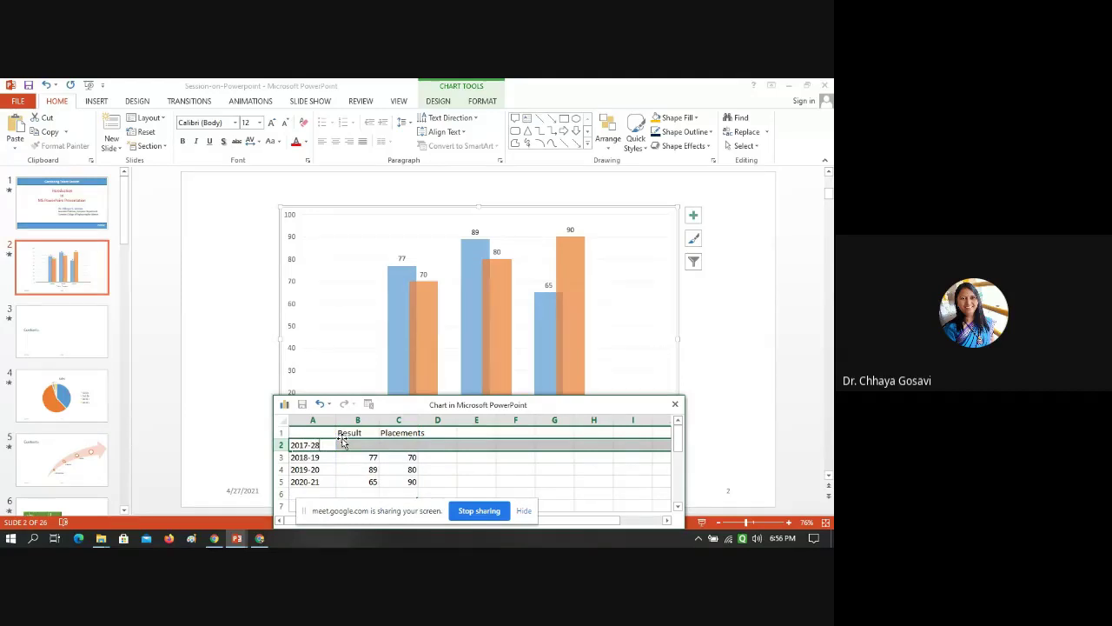
pyautogui.press('BackSpace')
pyautogui.press('BackSpace')
pyautogui.click(367, 445)
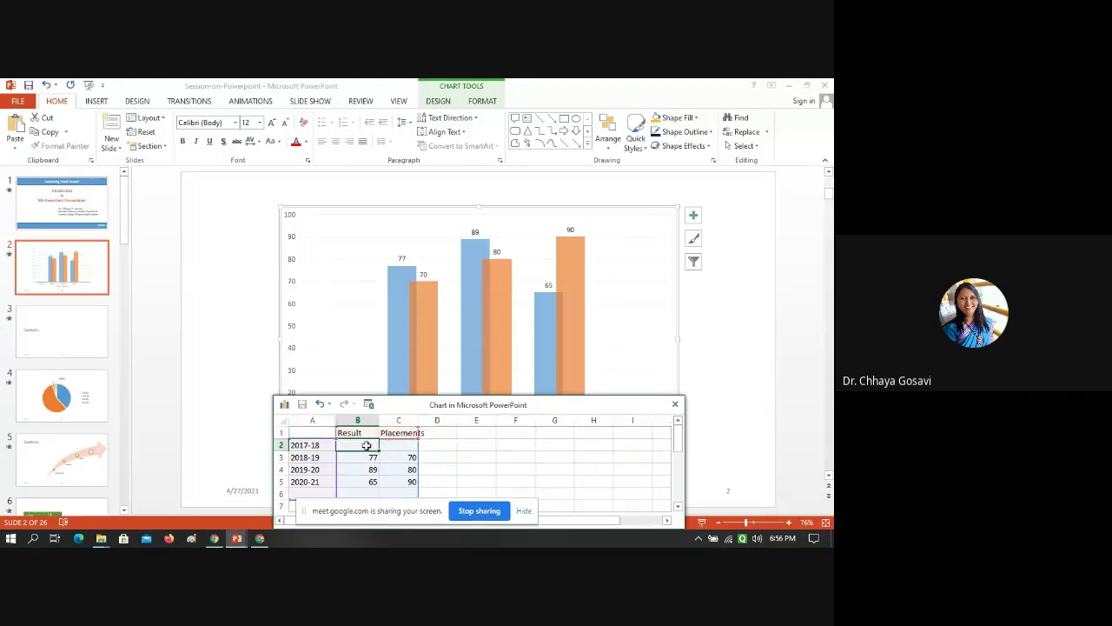
pyautogui.write('80')
pyautogui.click(409, 449)
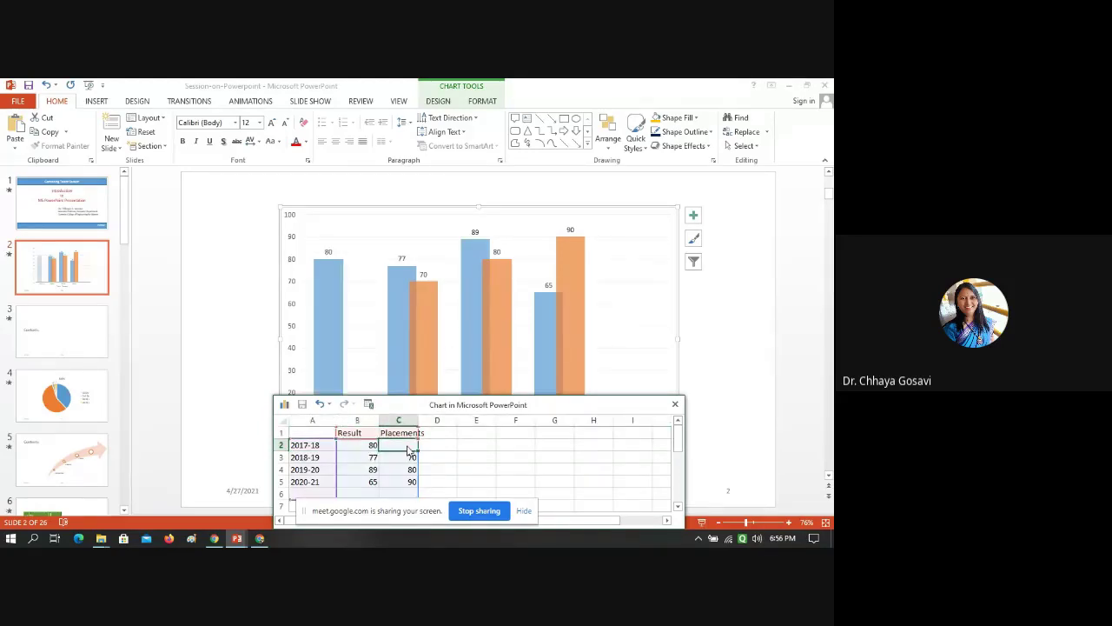
pyautogui.write('99')
pyautogui.click(467, 467)
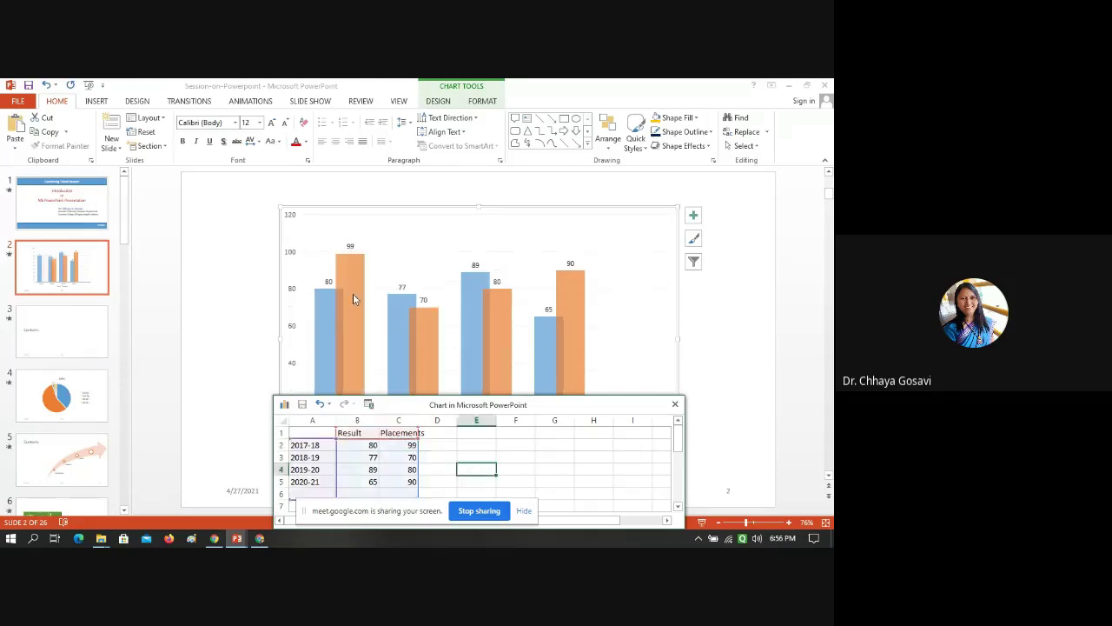
pyautogui.click(630, 328)
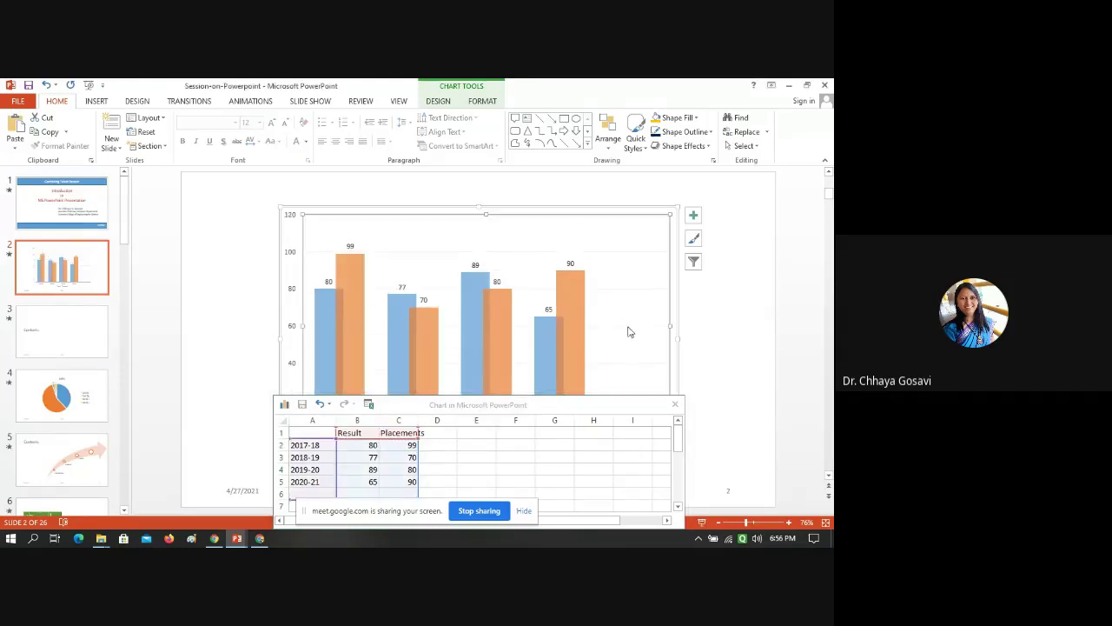
# - Close the chart's data sheet and change the chart type to 3-D Clustered Column
pyautogui.click(675, 404)
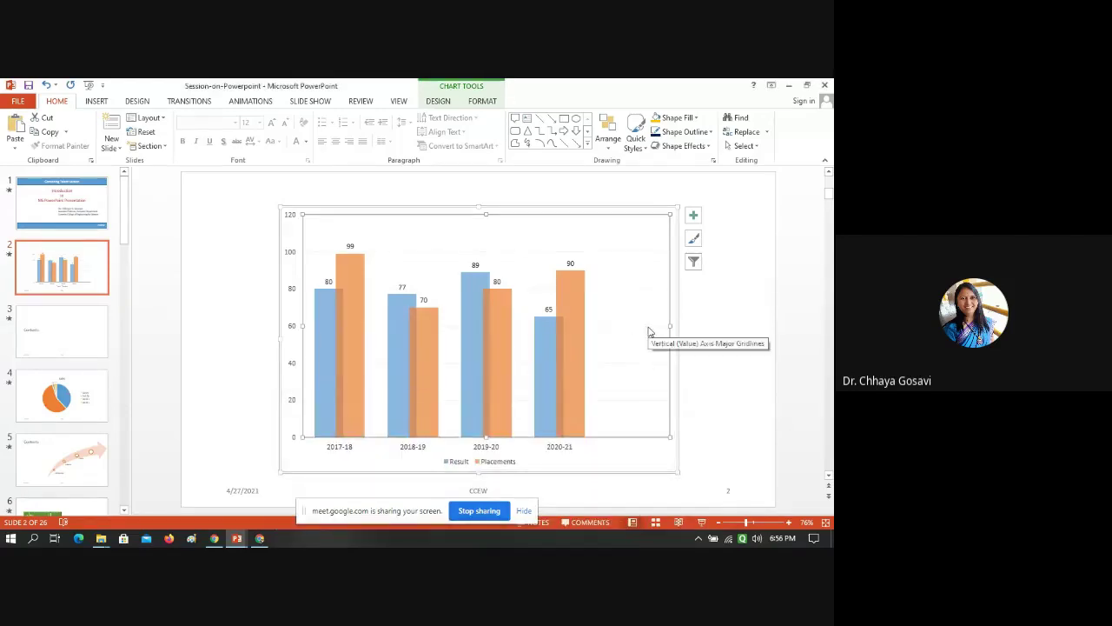
pyautogui.rightClick(648, 331)
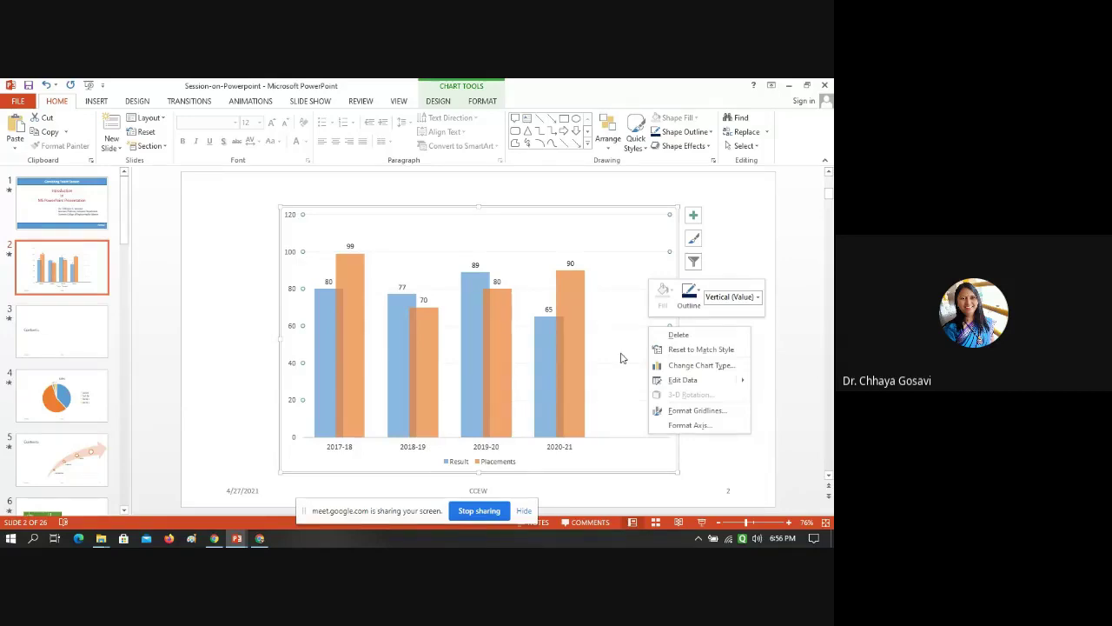
pyautogui.moveTo(708, 385)
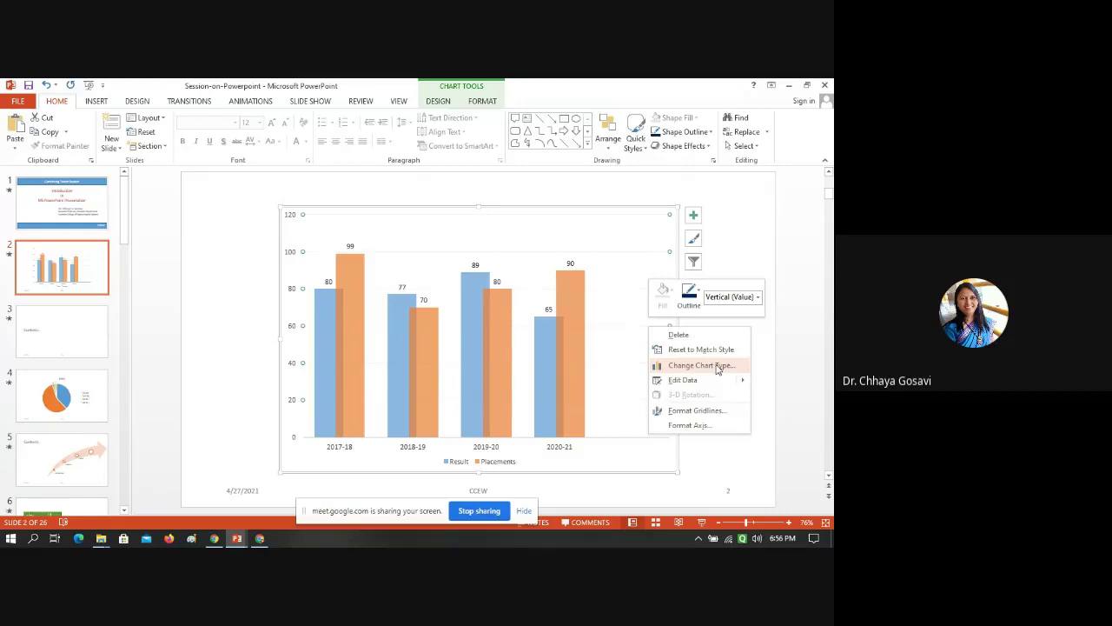
pyautogui.click(701, 365)
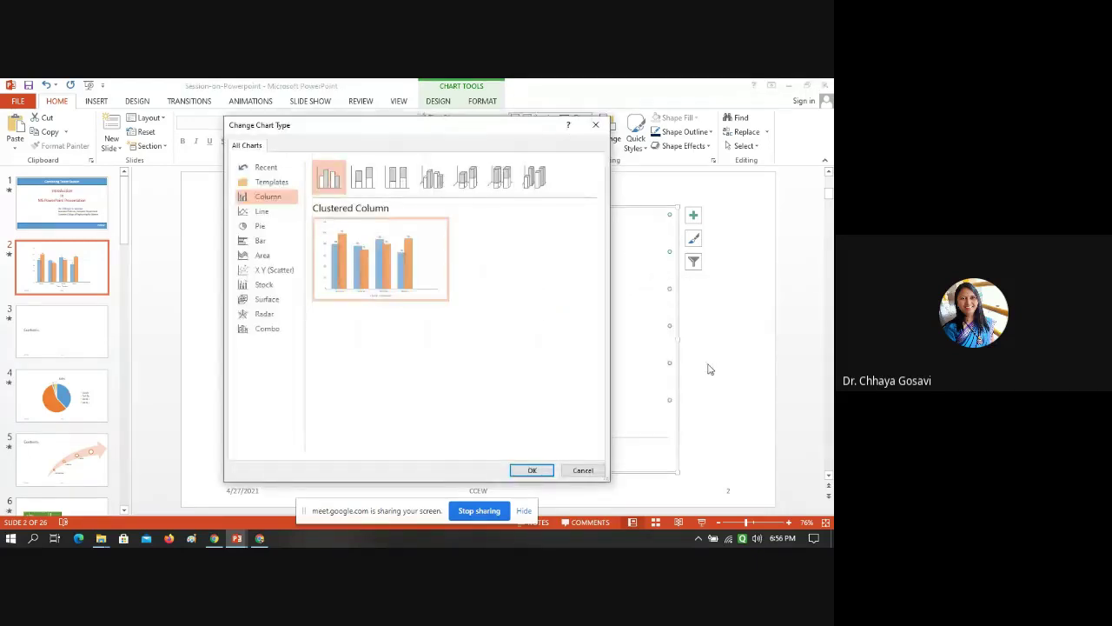
pyautogui.click(364, 177)
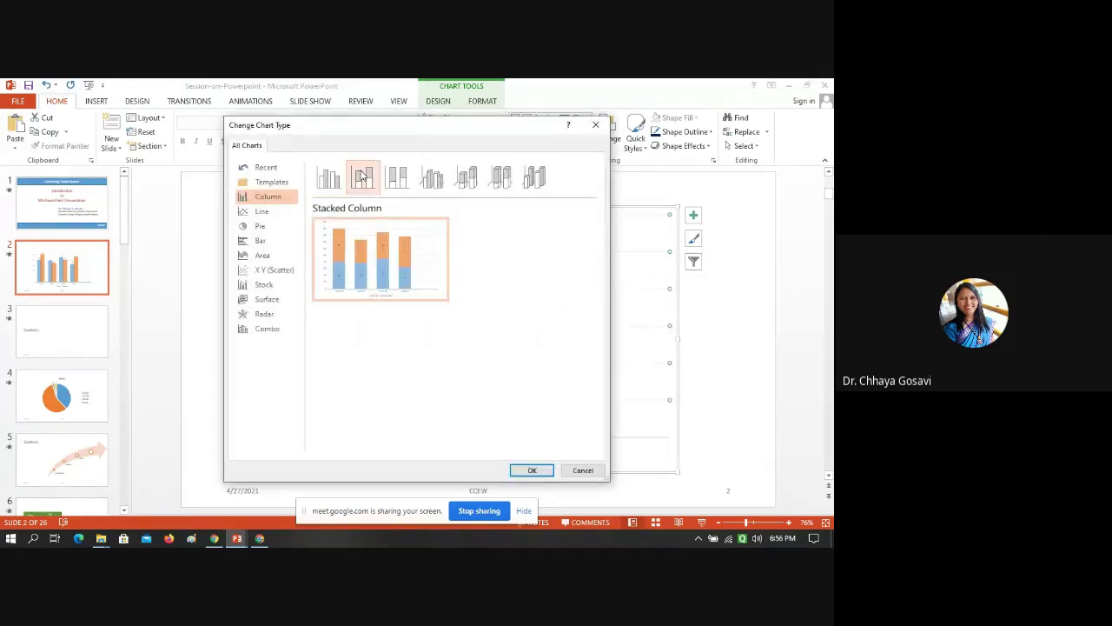
pyautogui.click(431, 179)
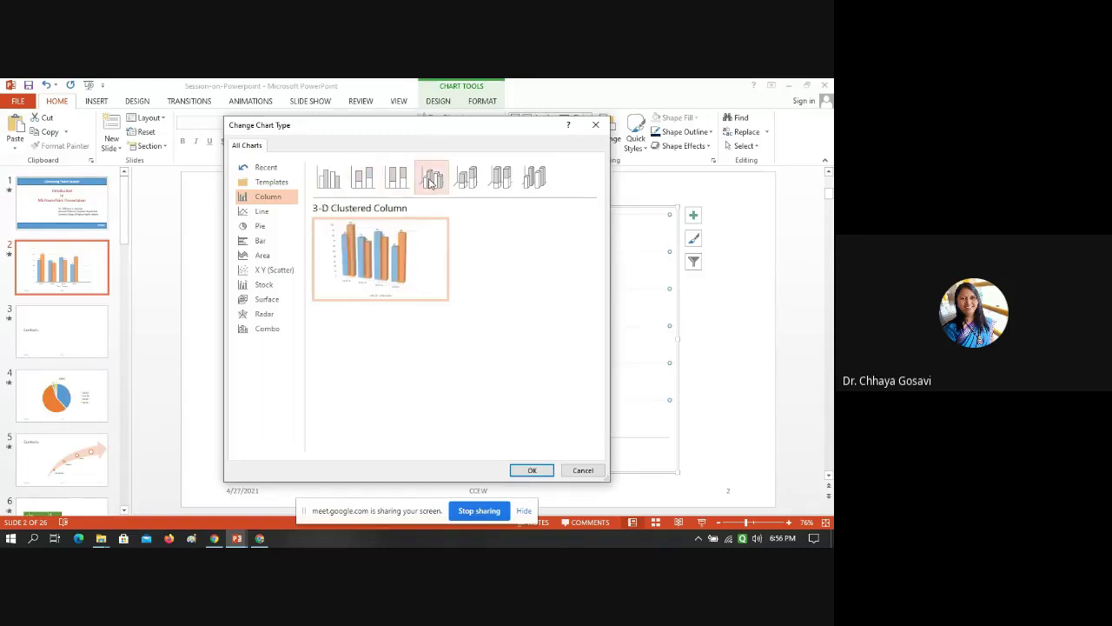
pyautogui.click(472, 181)
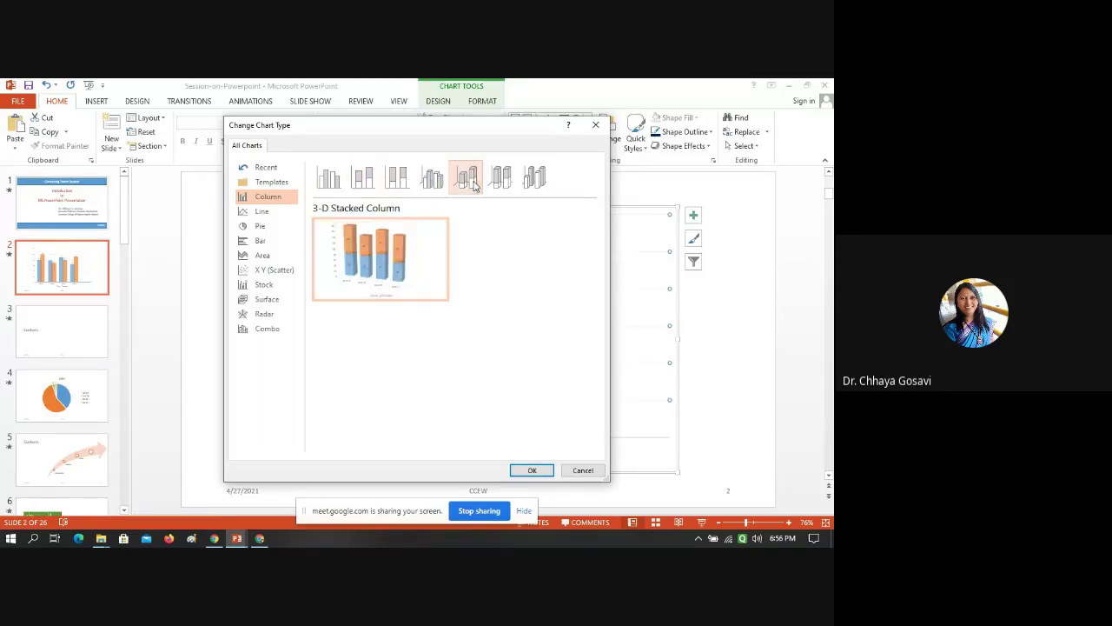
pyautogui.click(500, 183)
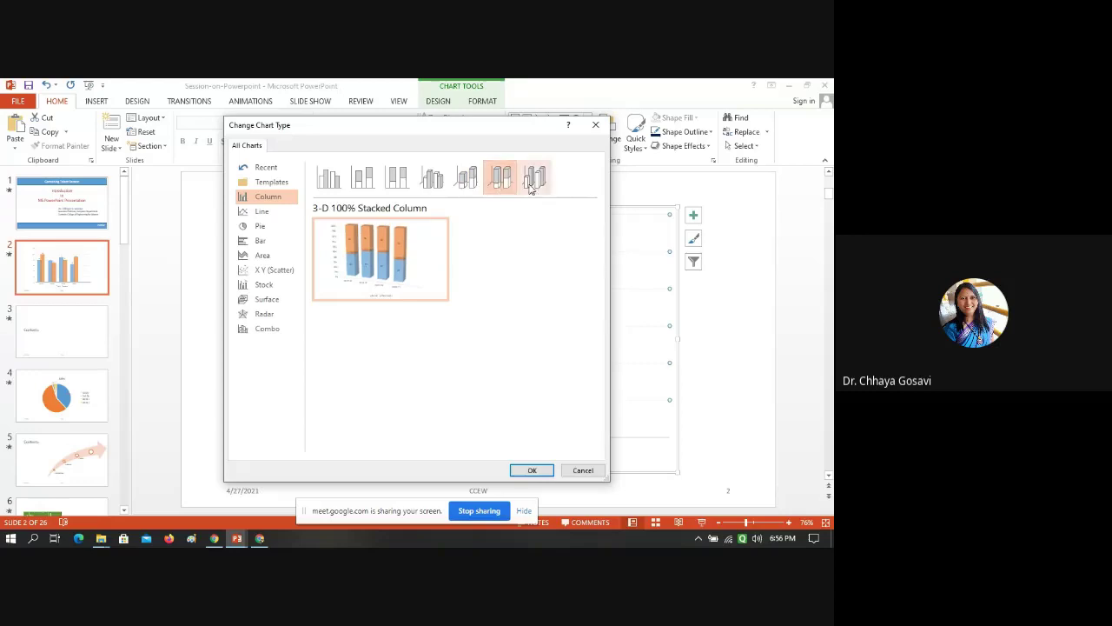
pyautogui.click(534, 186)
pyautogui.click(432, 179)
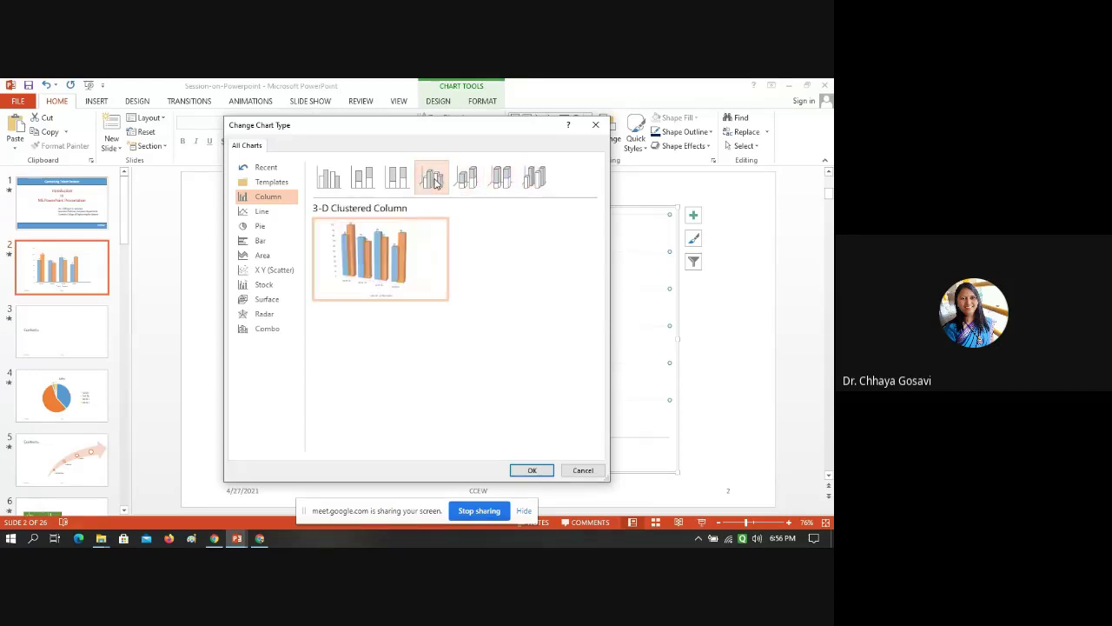
pyautogui.click(530, 469)
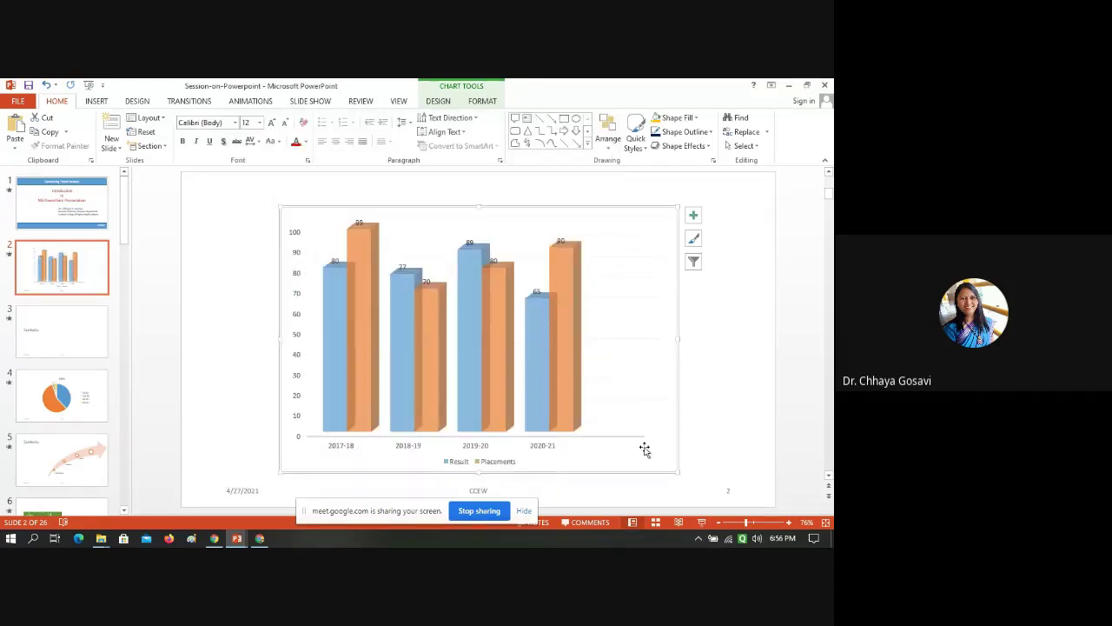
# - Try to apply the first Parallel 3-D rotation effect to the chart's gridlines
pyautogui.click(596, 421)
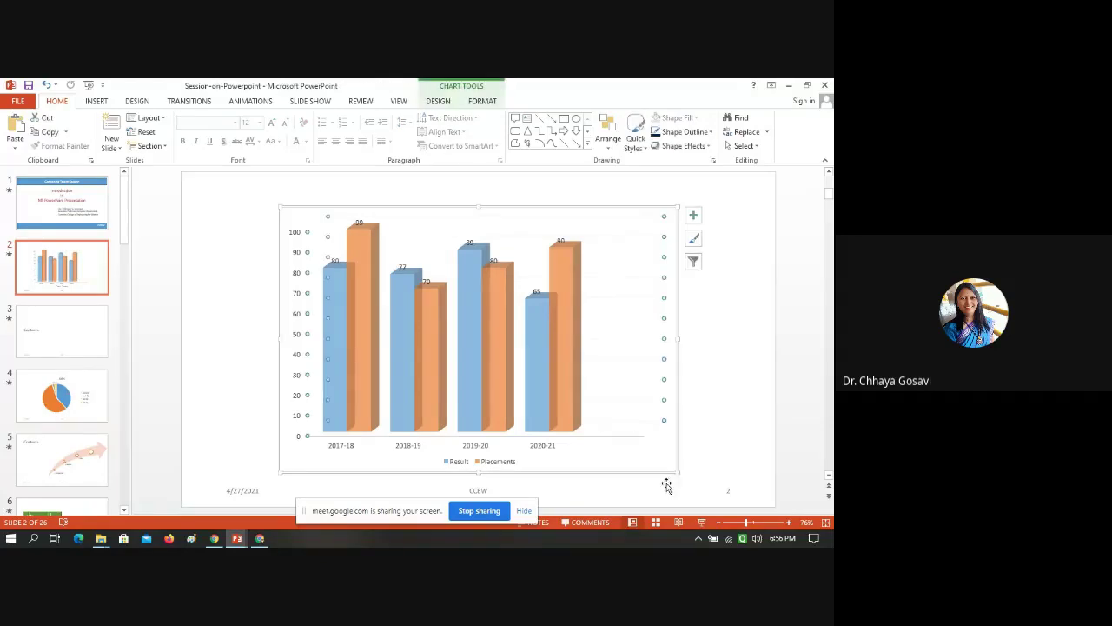
pyautogui.click(671, 148)
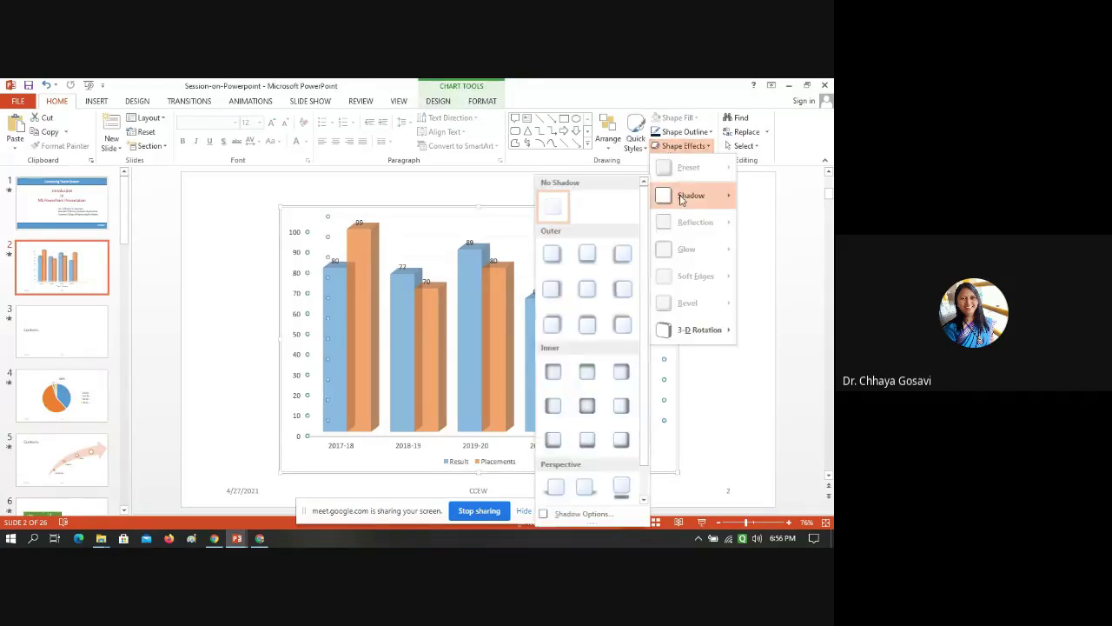
pyautogui.moveTo(691, 340)
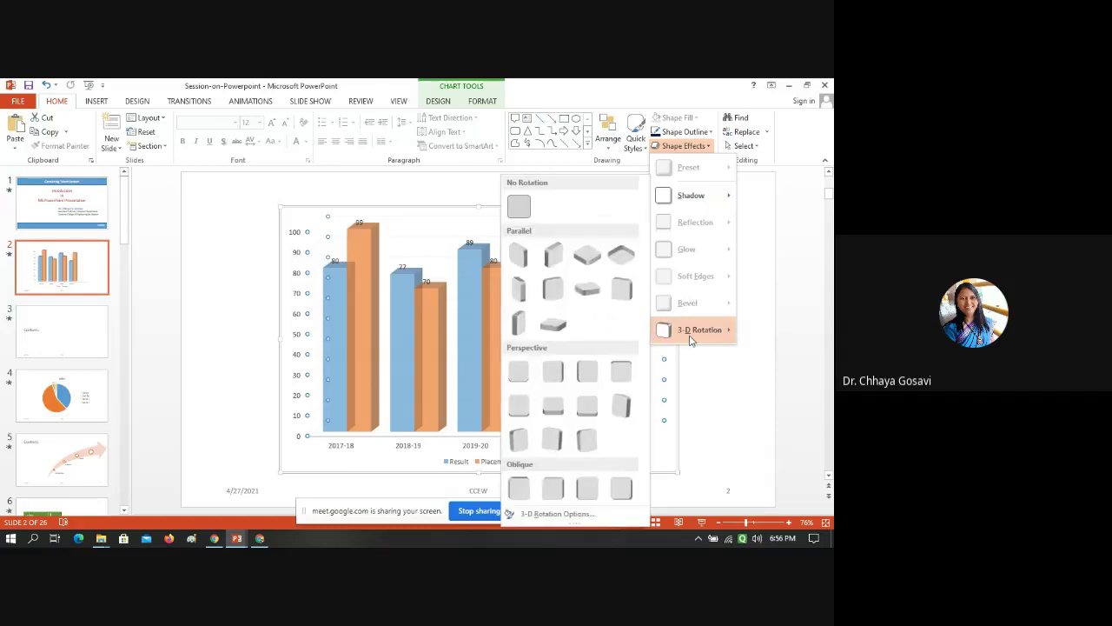
pyautogui.click(521, 255)
pyautogui.click(559, 276)
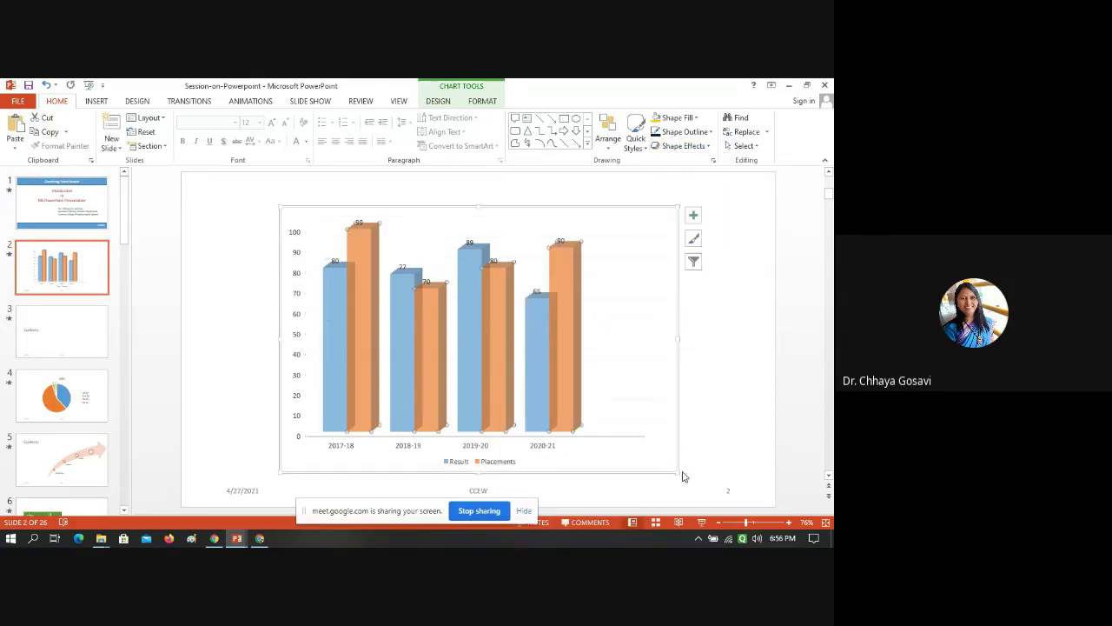
# - Shrink the chart slightly from its lower corner and apply the second Outer shadow effect to the chart area
pyautogui.moveTo(677, 471); pyautogui.dragTo(674, 469)
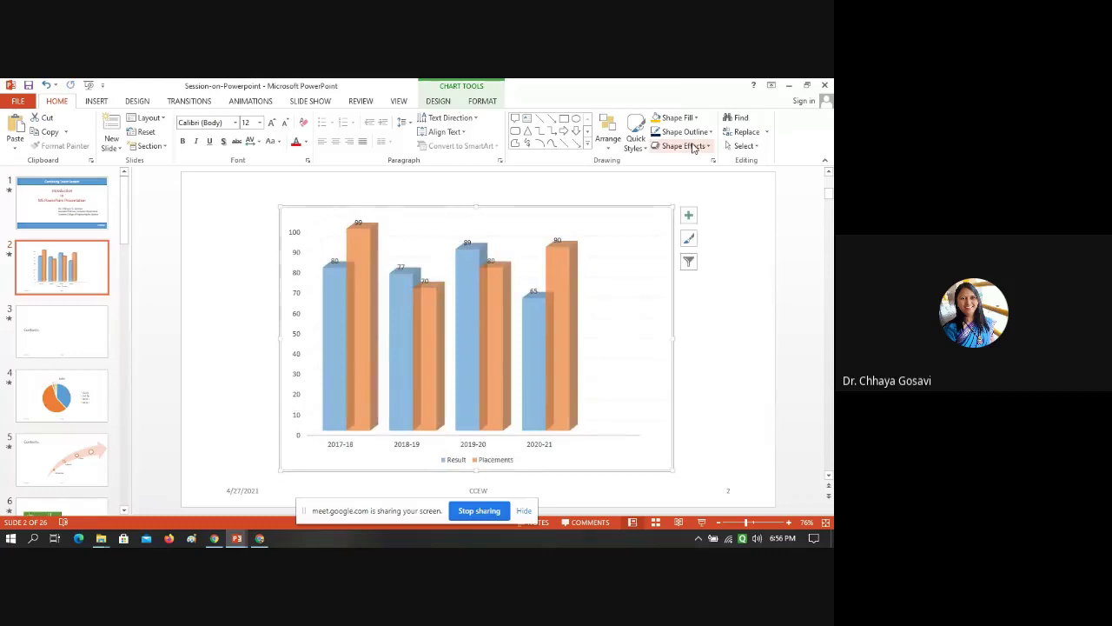
pyautogui.click(692, 147)
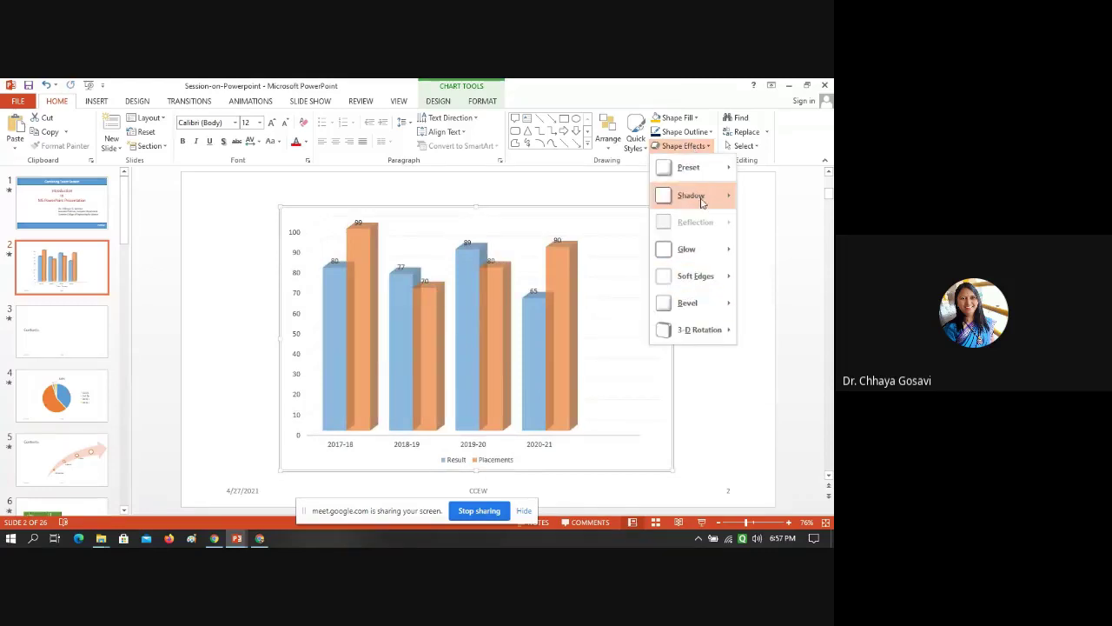
pyautogui.moveTo(689, 200)
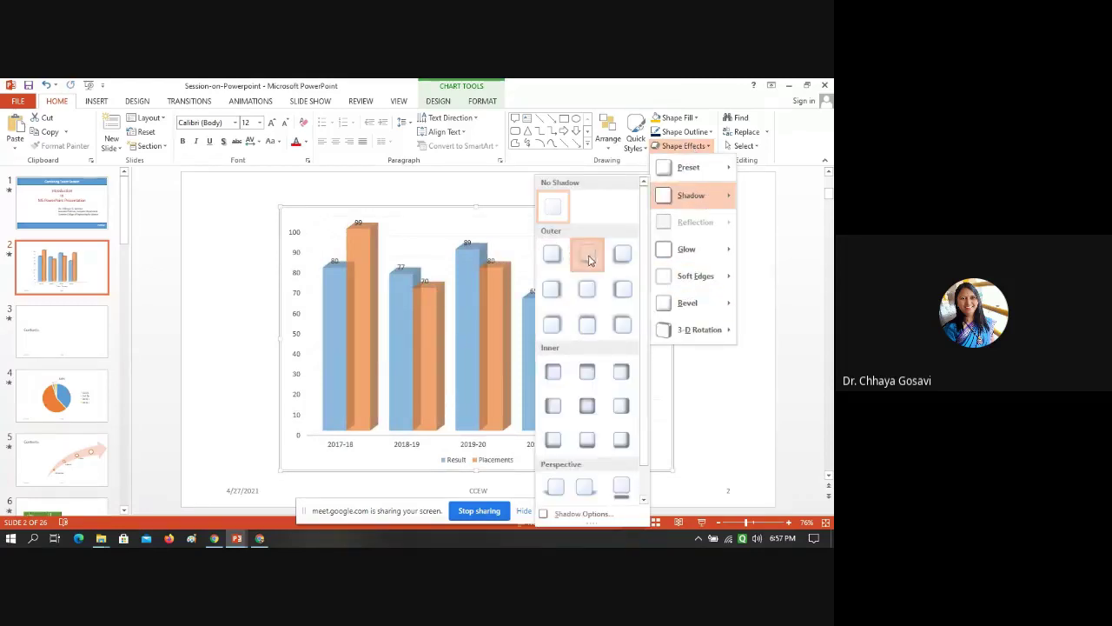
pyautogui.click(587, 256)
pyautogui.click(699, 339)
# - Move the 2017-18 Placements data label slightly up so it sits above its column
pyautogui.click(544, 308)
pyautogui.click(544, 307)
pyautogui.click(358, 224)
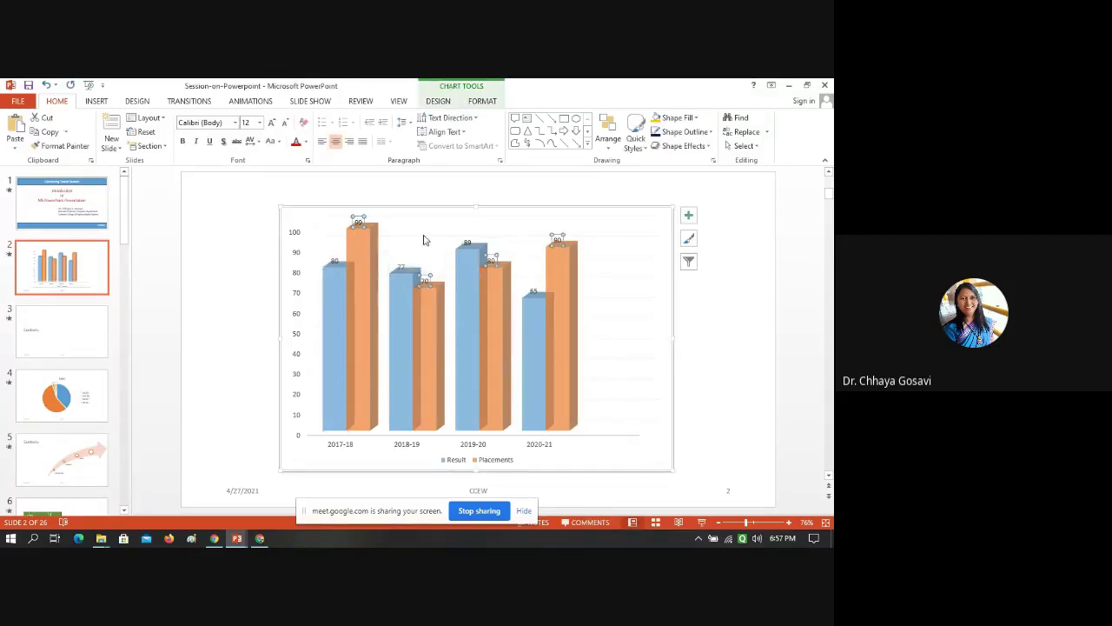
pyautogui.click(359, 217)
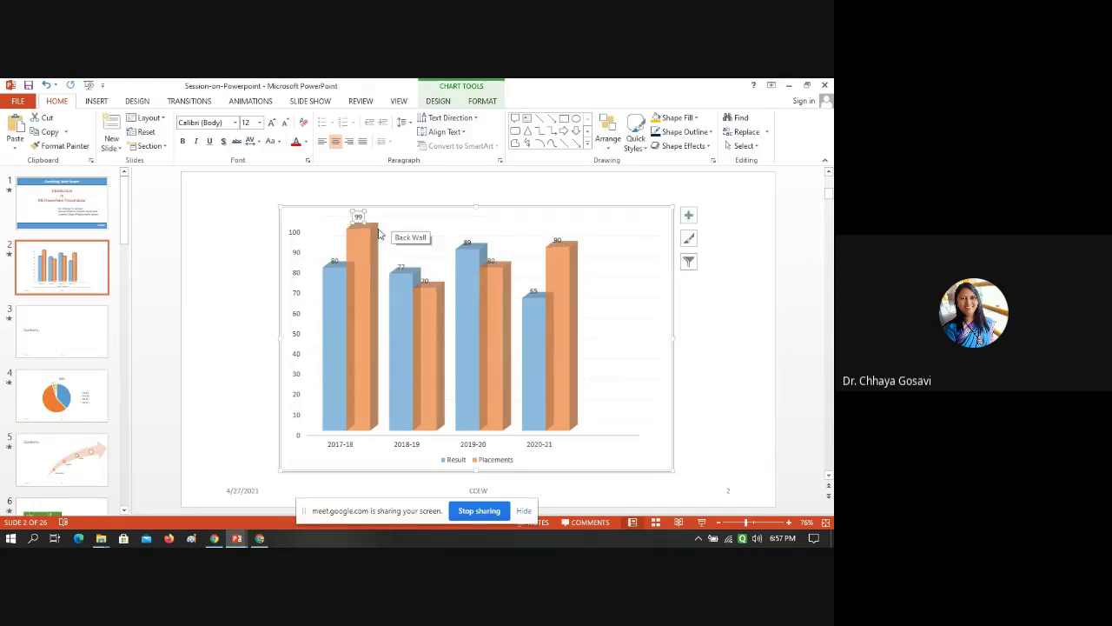
pyautogui.click(360, 219)
pyautogui.click(360, 218)
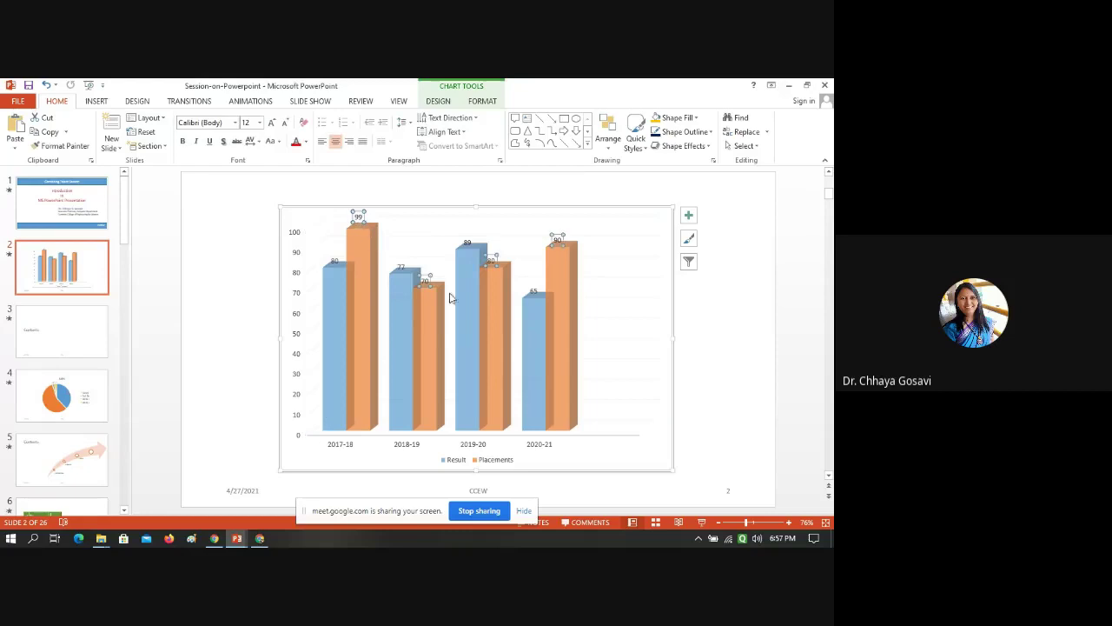
pyautogui.click(734, 363)
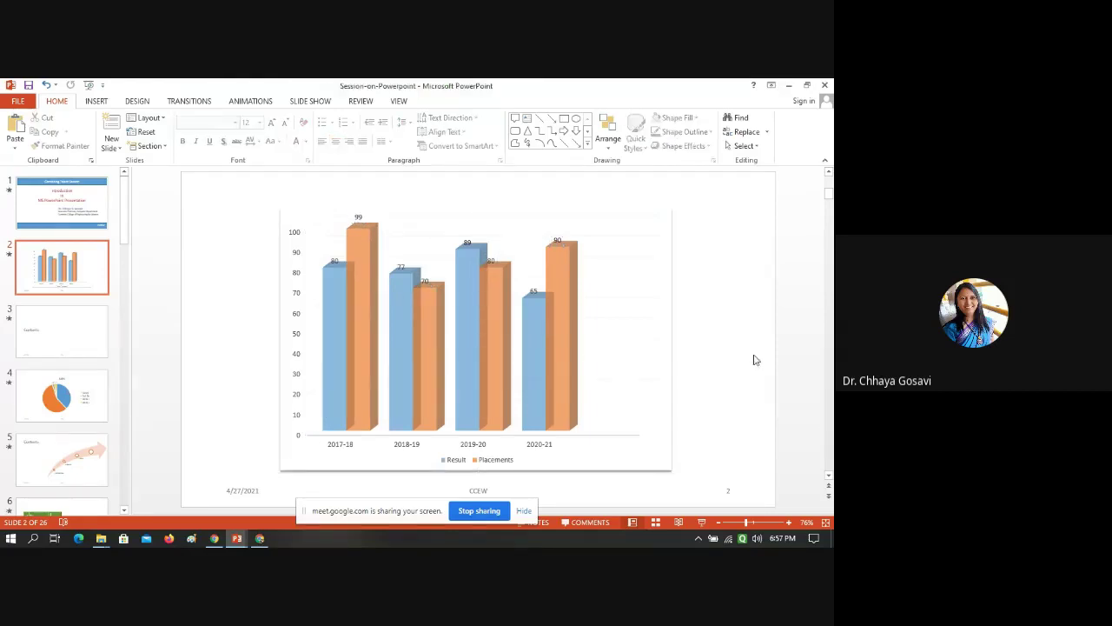
pyautogui.click(574, 313)
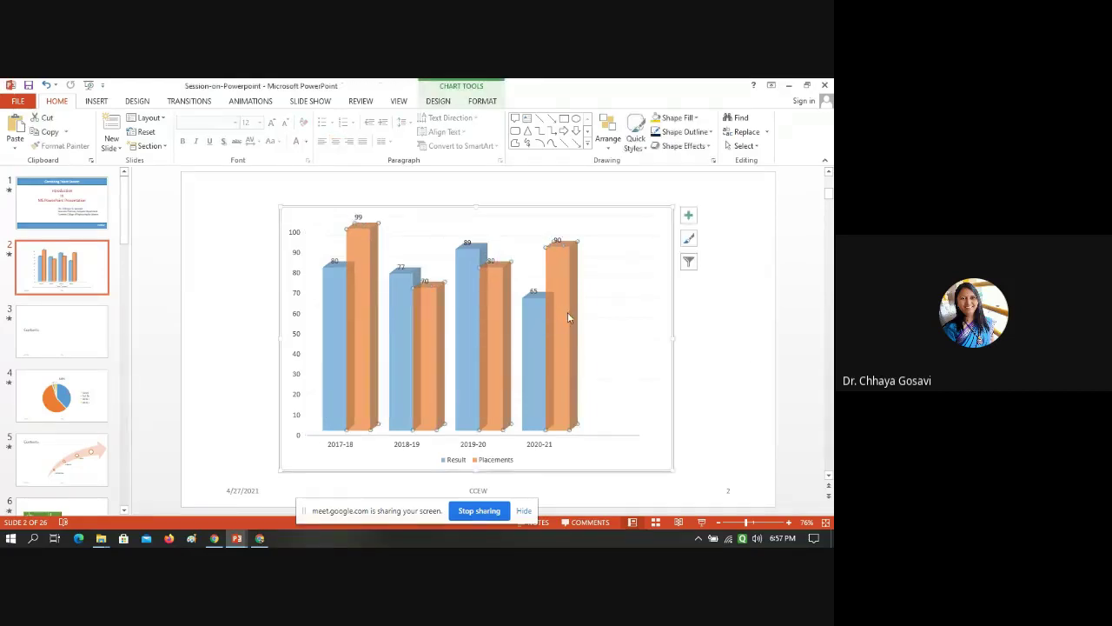
pyautogui.rightClick(568, 312)
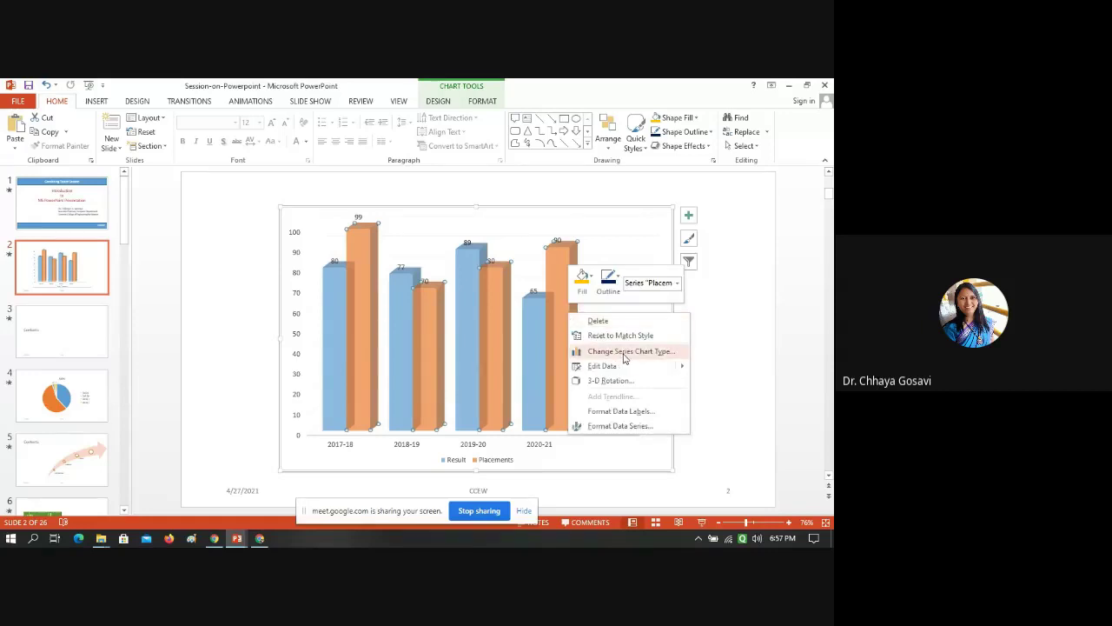
pyautogui.click(695, 435)
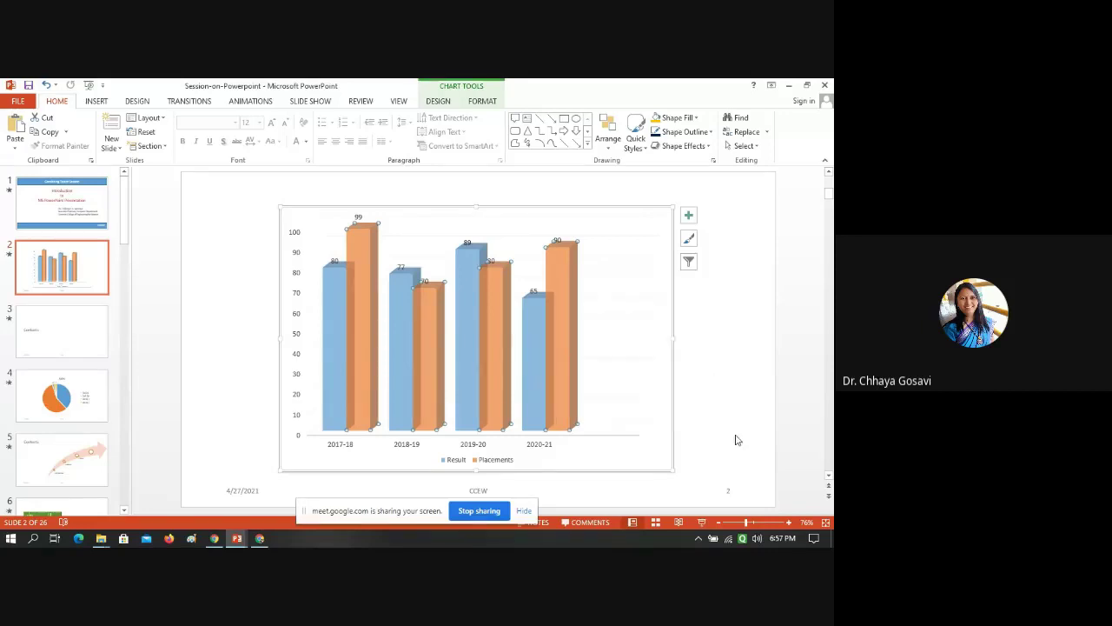
# - Change the chart type of the whole chart to the basic Line chart
pyautogui.rightClick(670, 418)
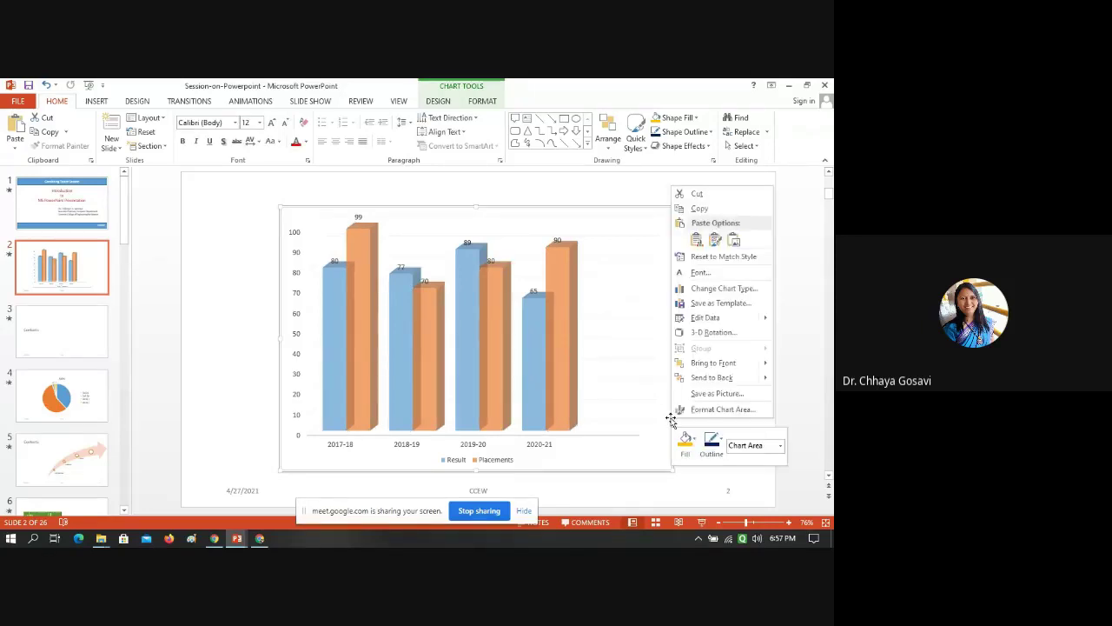
pyautogui.click(745, 292)
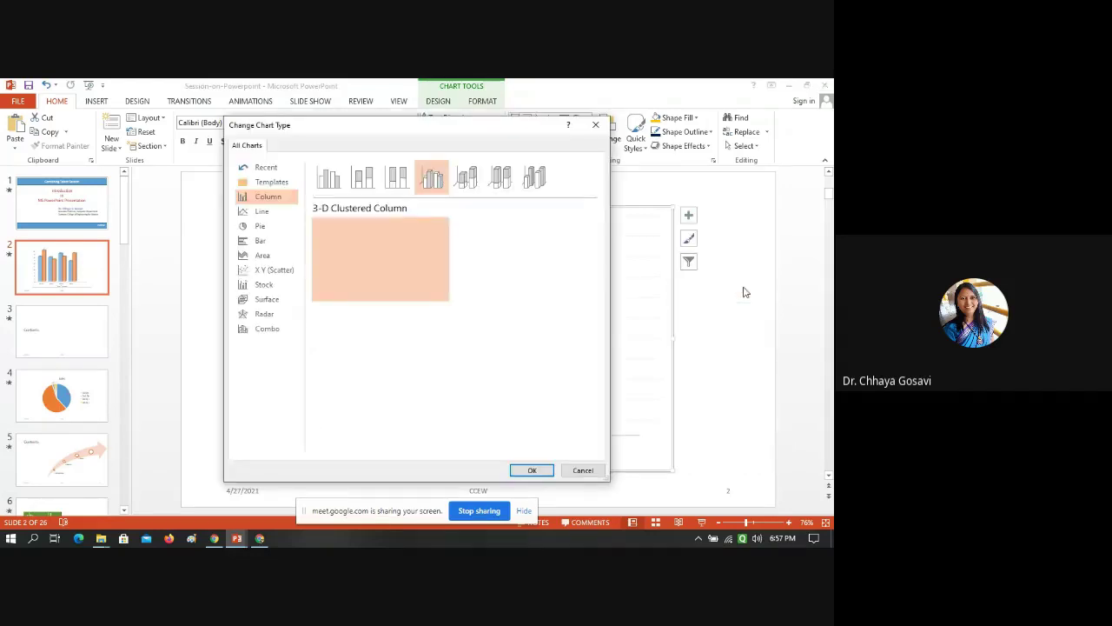
pyautogui.click(263, 211)
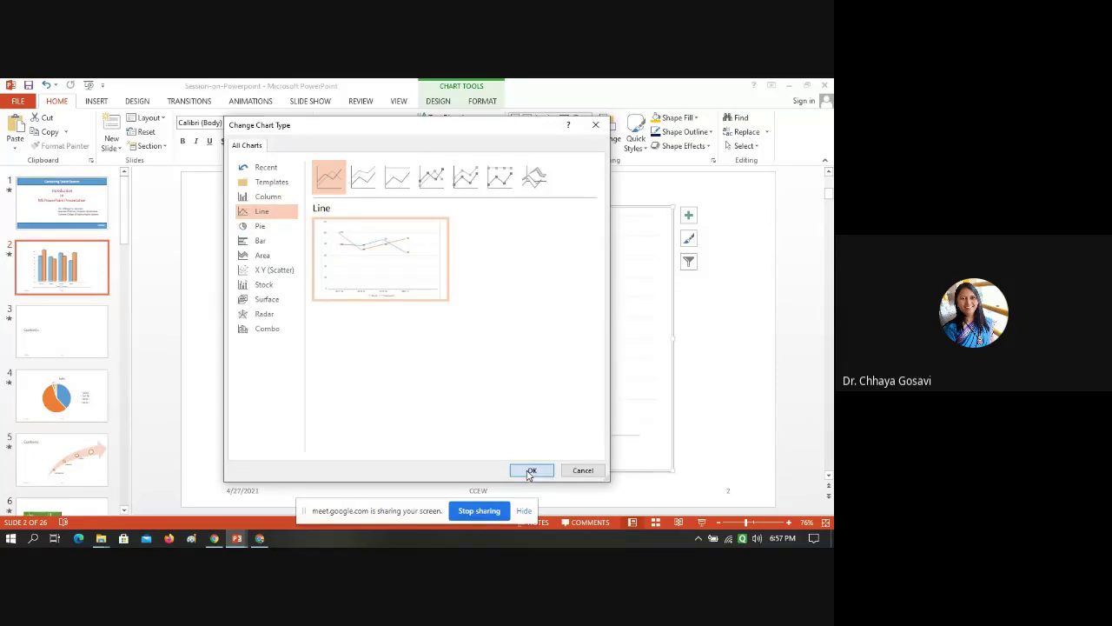
pyautogui.click(530, 471)
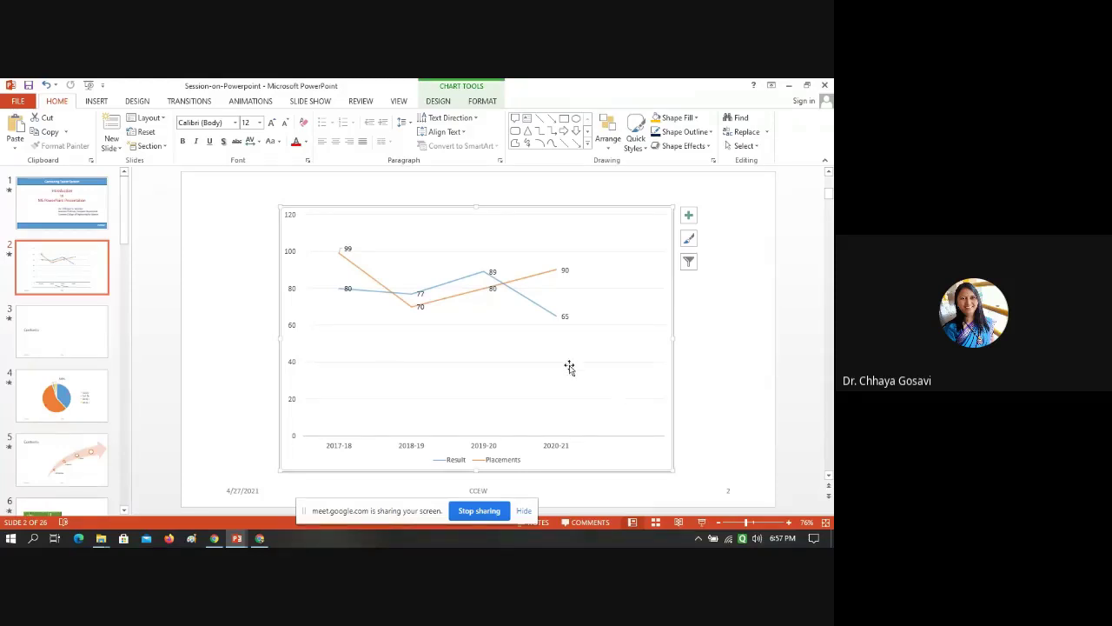
# - Preview the Bar, Pie, X Y (Scatter) and Area chart types for the chart, including the 3-D Area variants, without applying any
pyautogui.rightClick(631, 335)
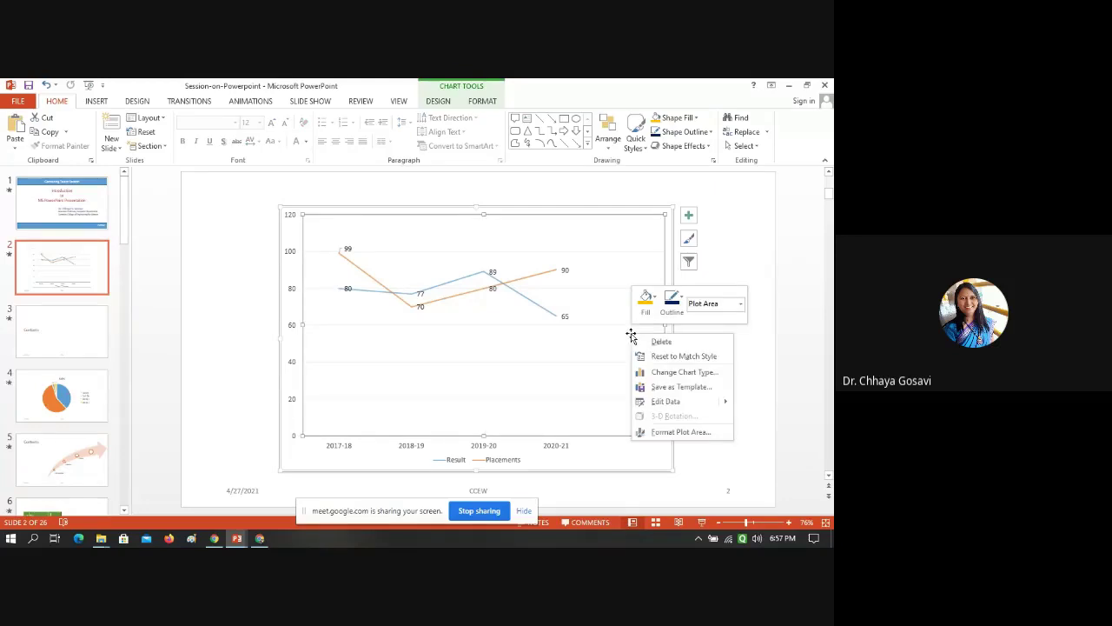
pyautogui.click(686, 374)
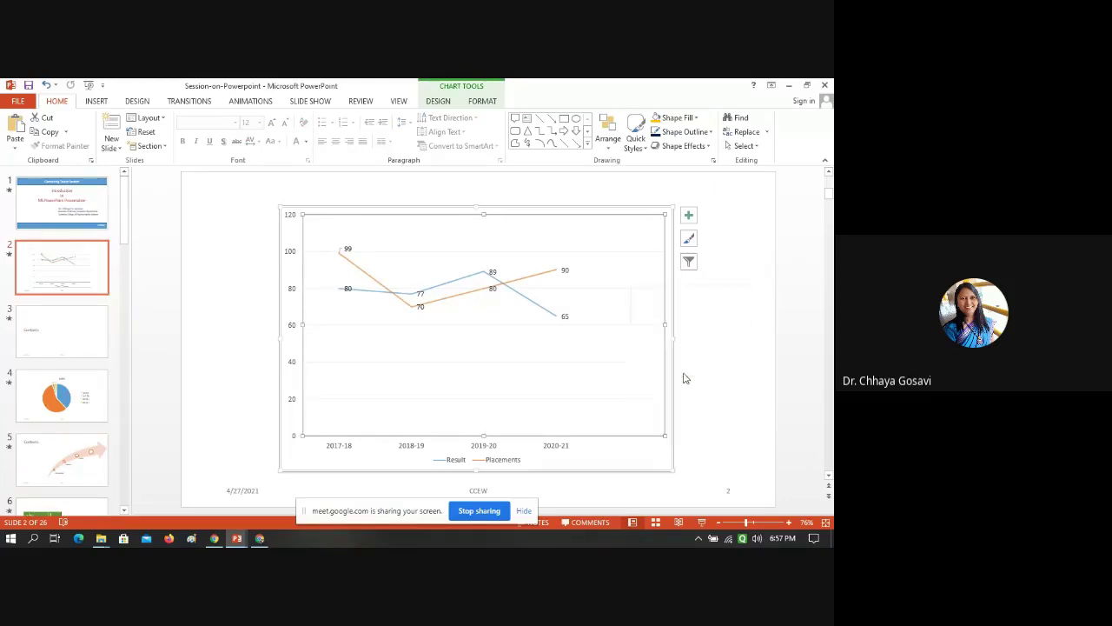
pyautogui.click(259, 242)
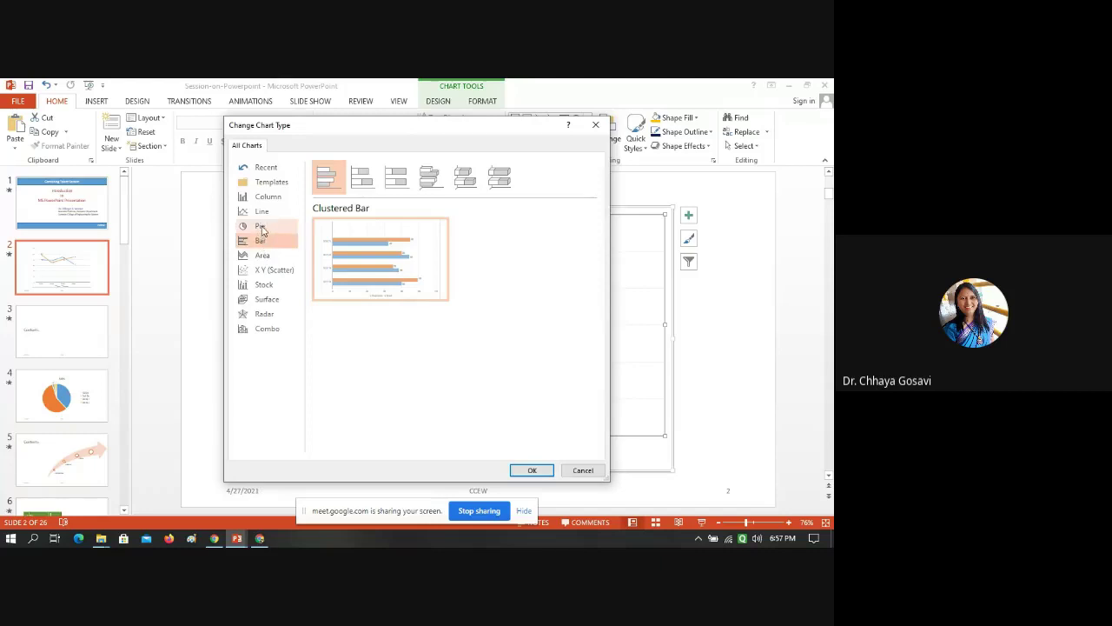
pyautogui.click(263, 228)
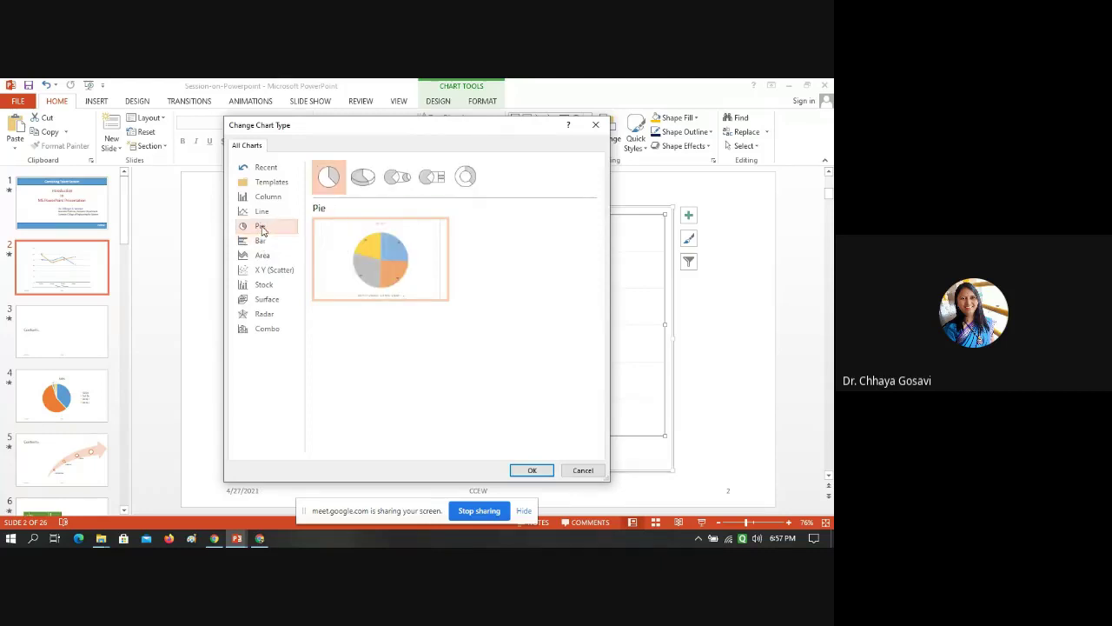
pyautogui.click(270, 273)
pyautogui.click(266, 256)
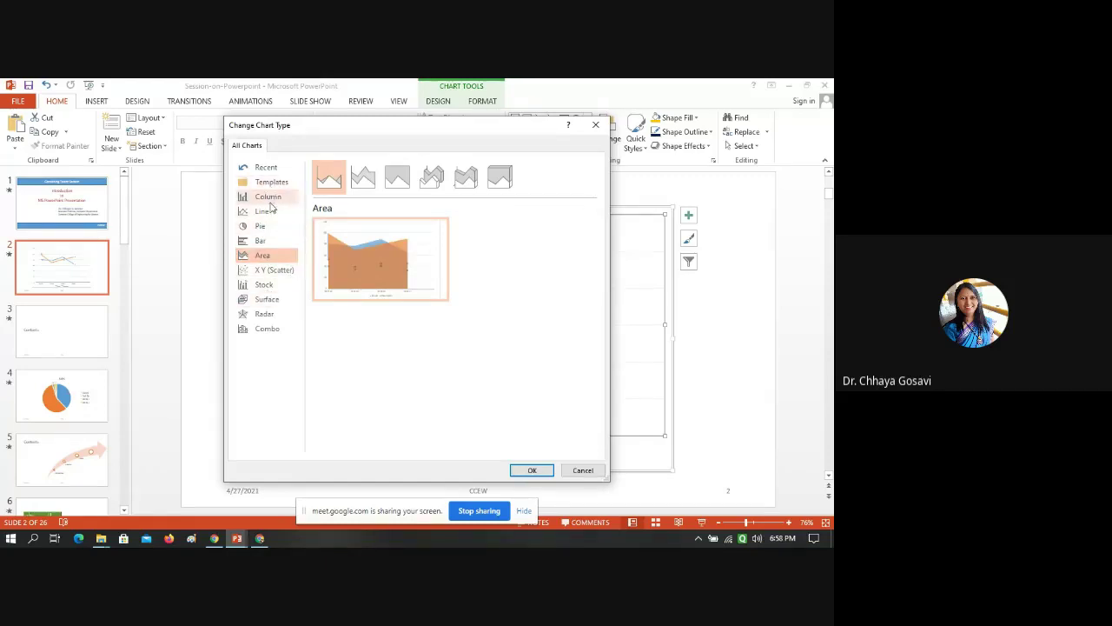
pyautogui.click(435, 183)
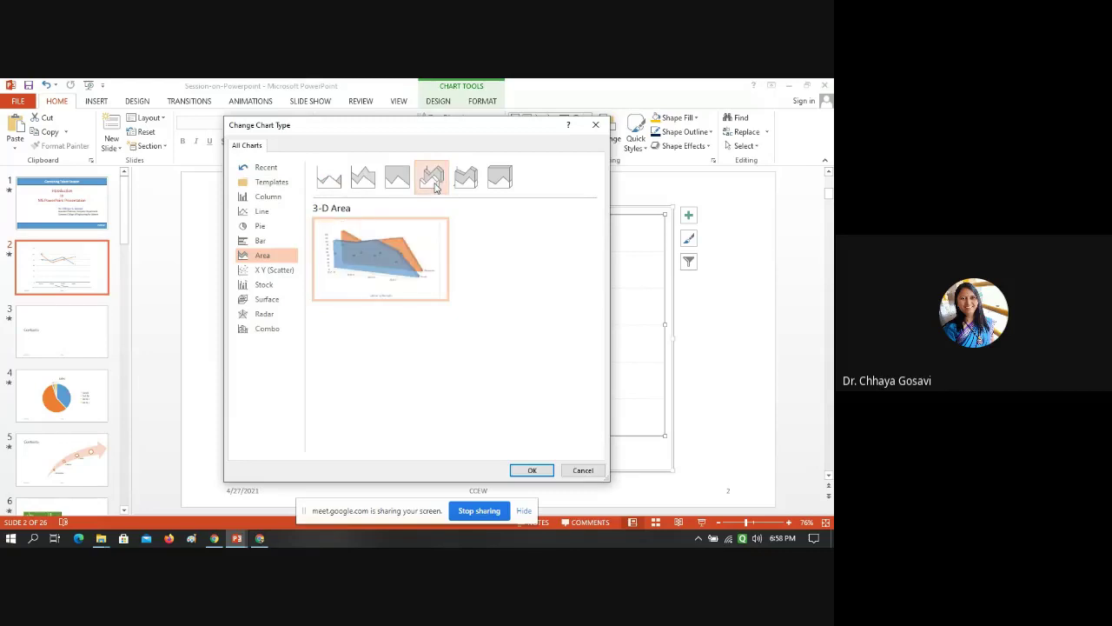
pyautogui.click(467, 181)
pyautogui.click(329, 173)
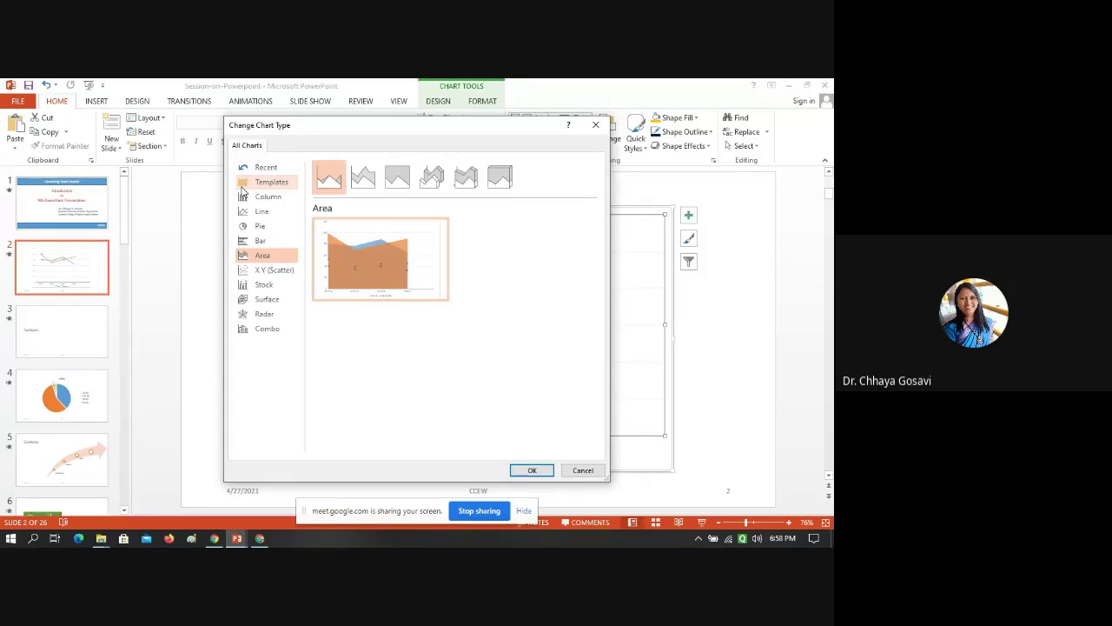
pyautogui.click(583, 469)
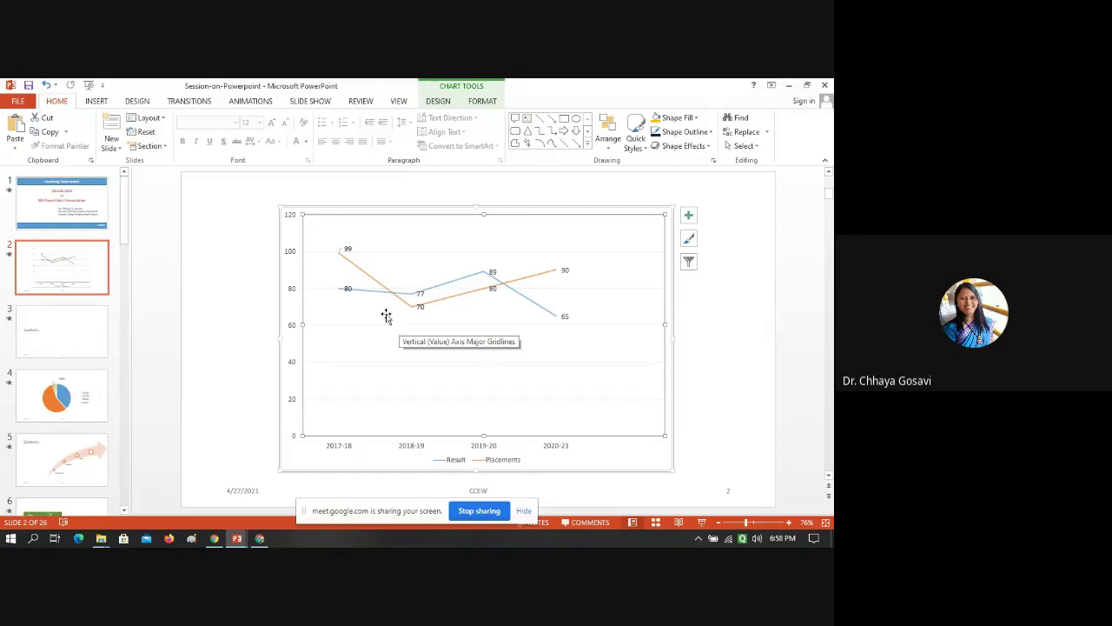
pyautogui.click(95, 101)
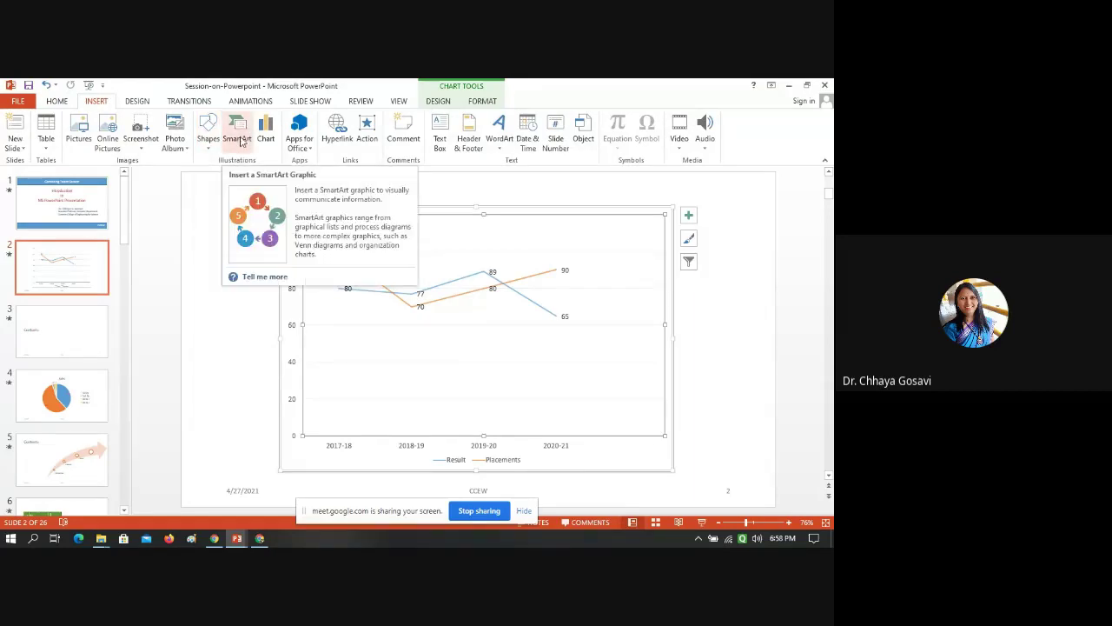
pyautogui.click(211, 130)
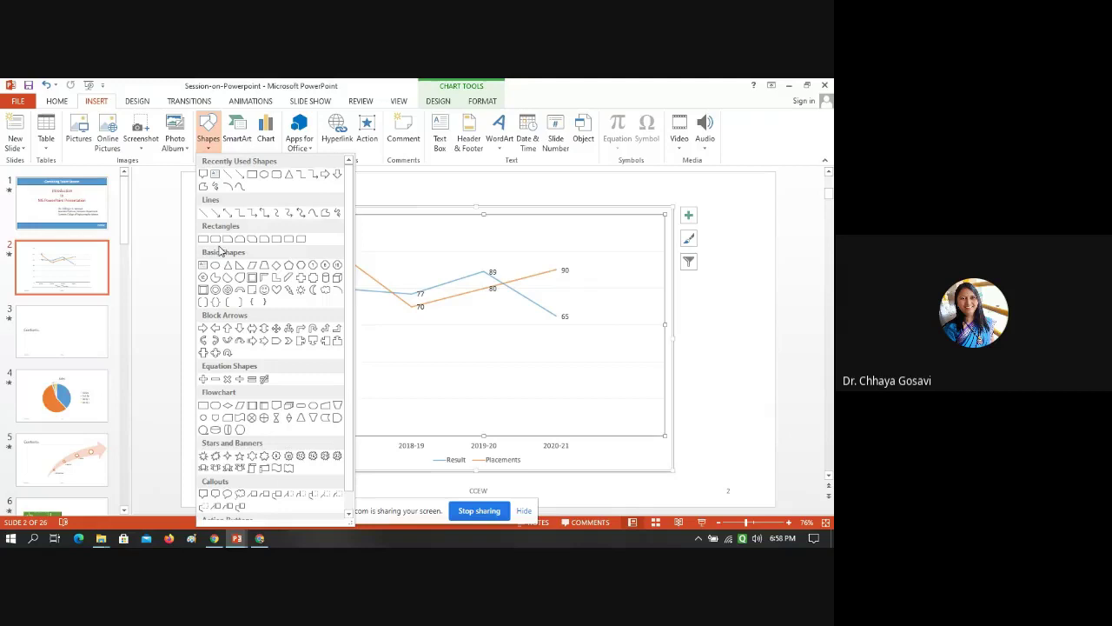
pyautogui.click(239, 131)
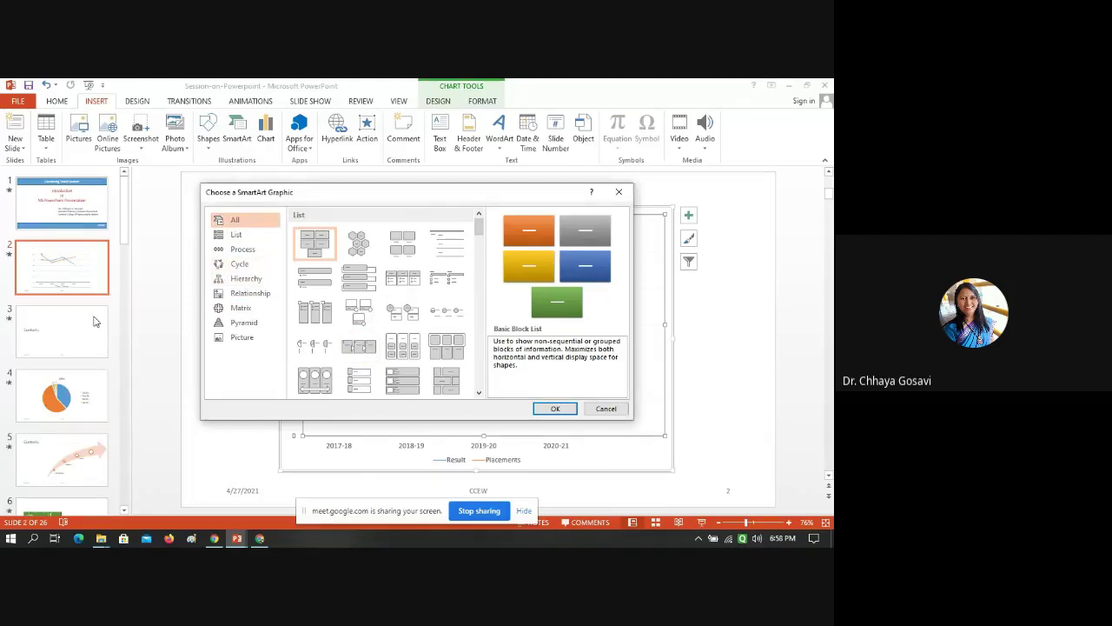
pyautogui.click(606, 409)
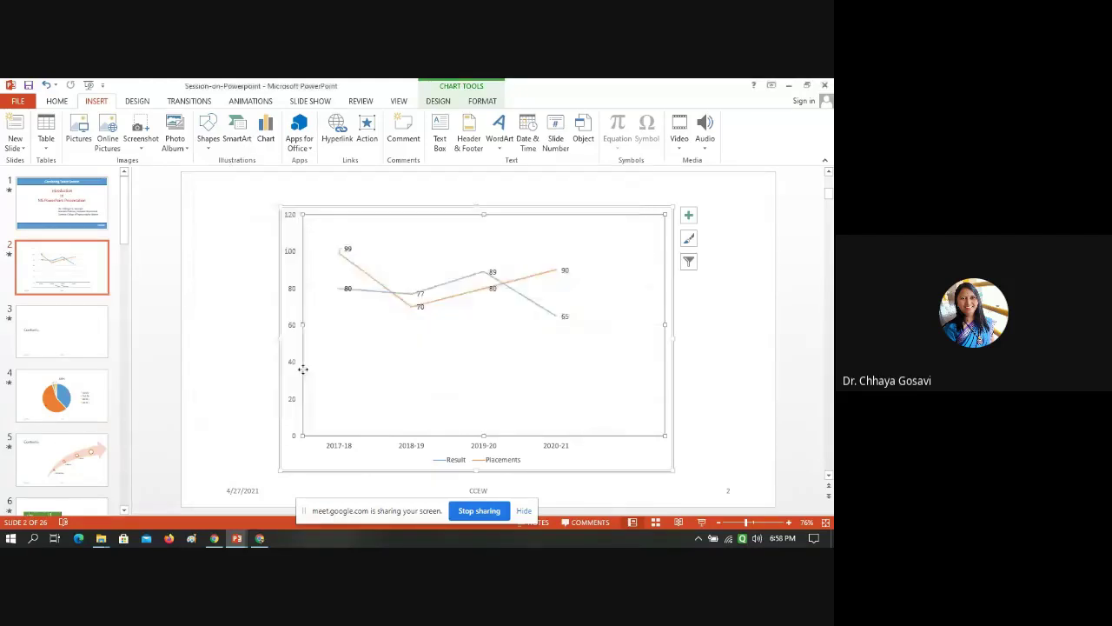
# - Insert a Text Cycle SmartArt graphic from the Cycle category on slide 3, the Contents slide
pyautogui.click(77, 337)
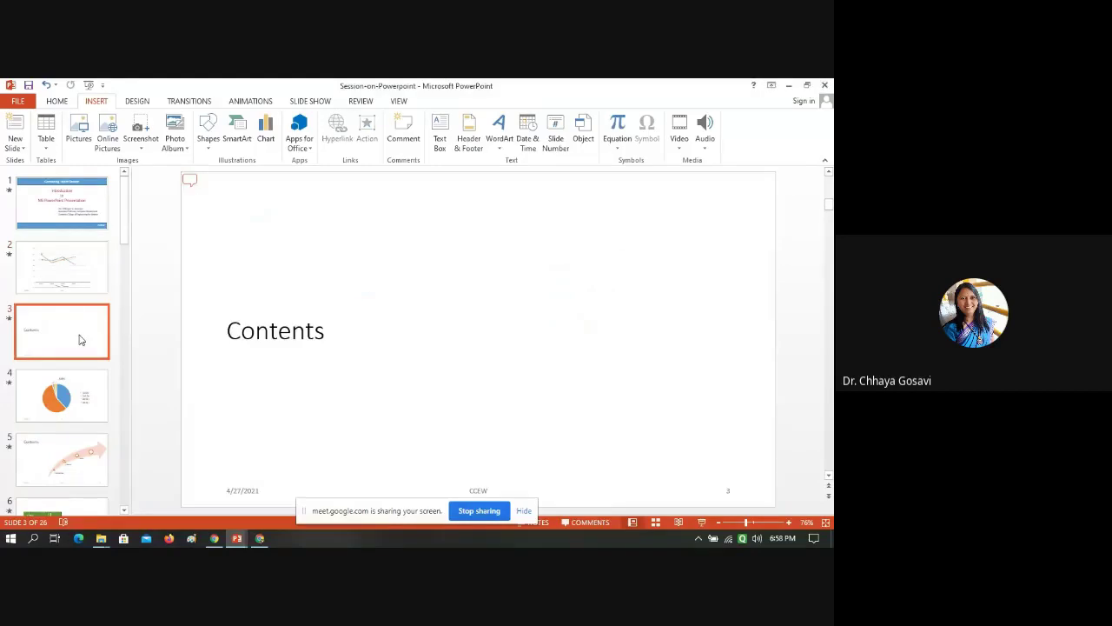
pyautogui.click(246, 130)
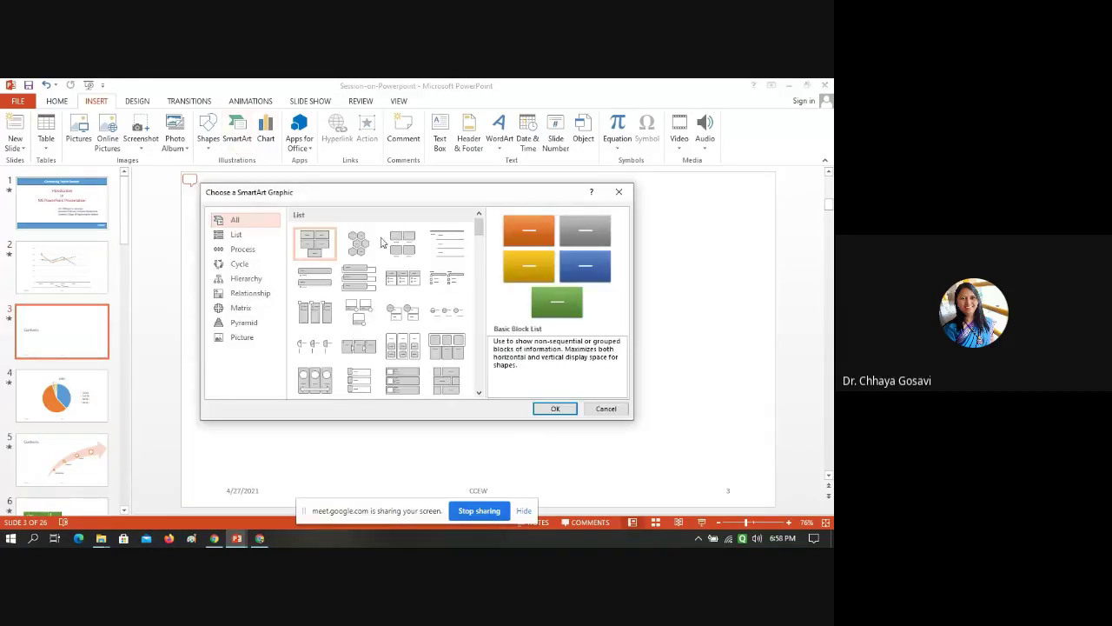
pyautogui.click(238, 266)
pyautogui.click(362, 231)
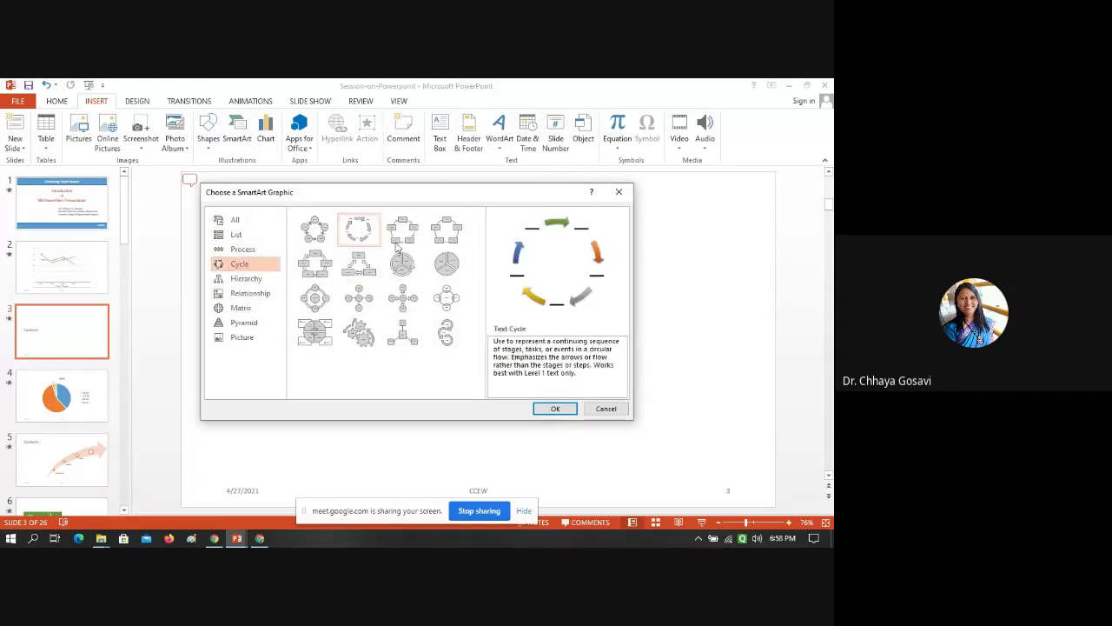
pyautogui.click(555, 408)
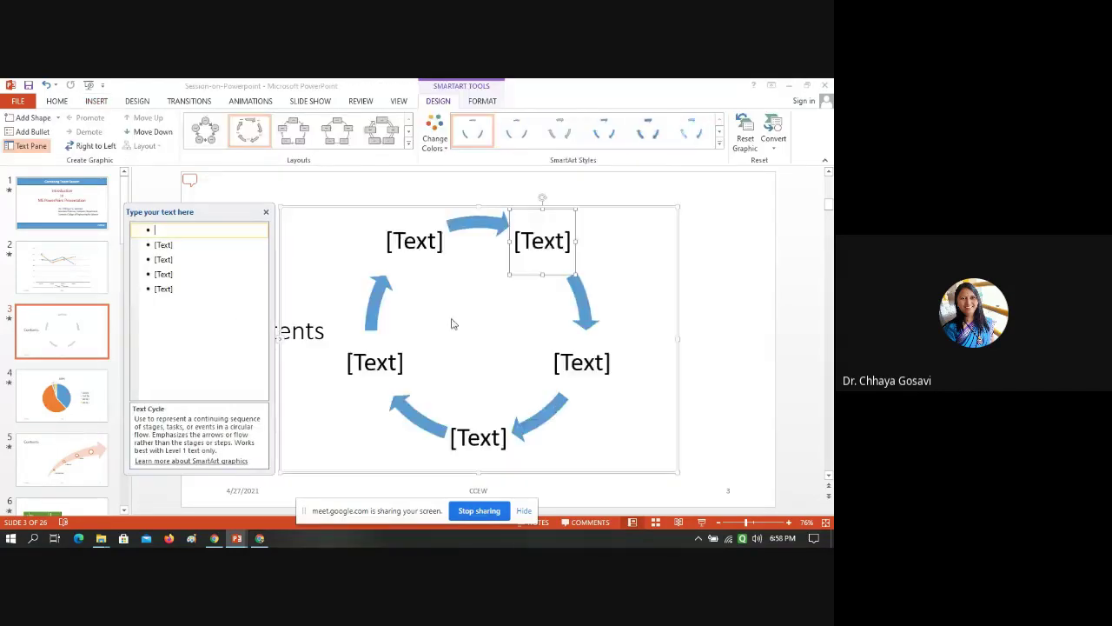